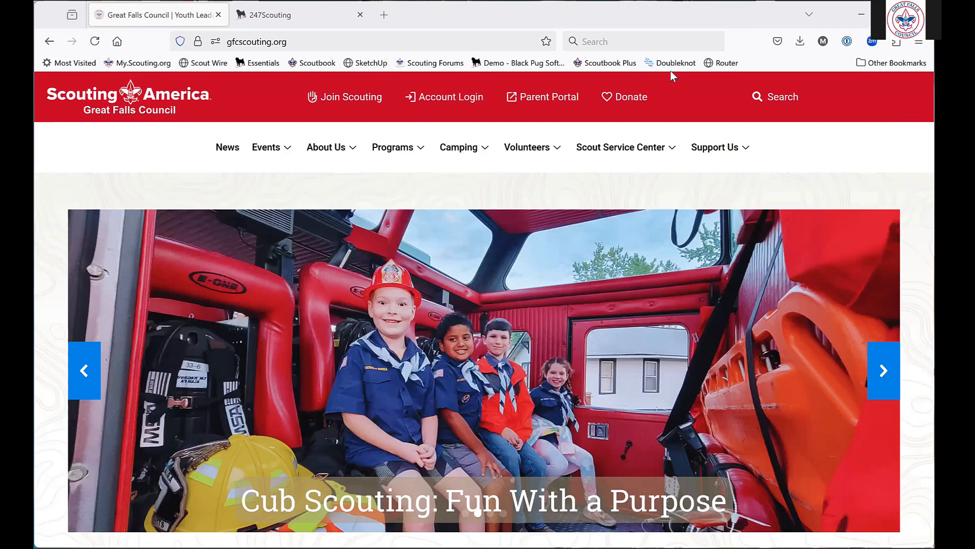
Open the council's account login page and sign in with the saved e-mail address and password.
mouse_move(516, 164)
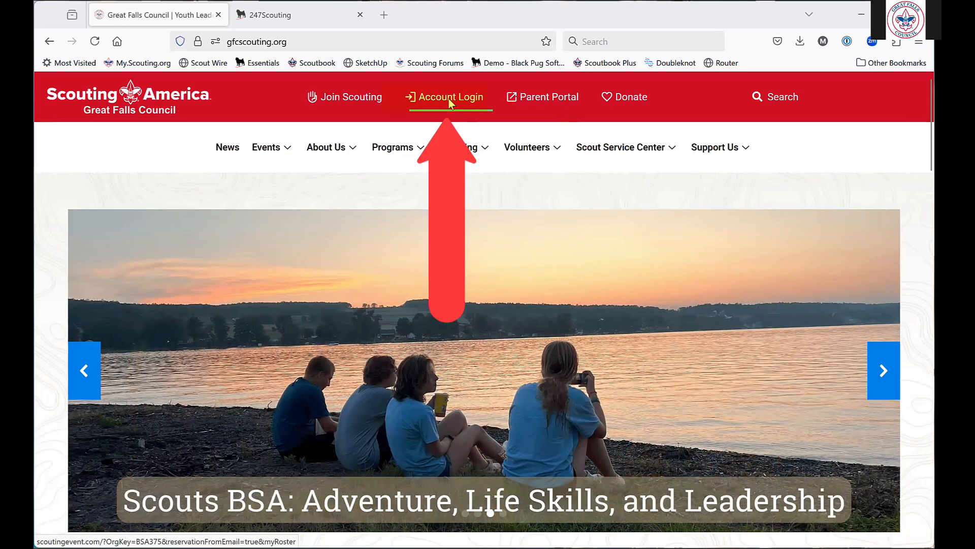
left_click(449, 101)
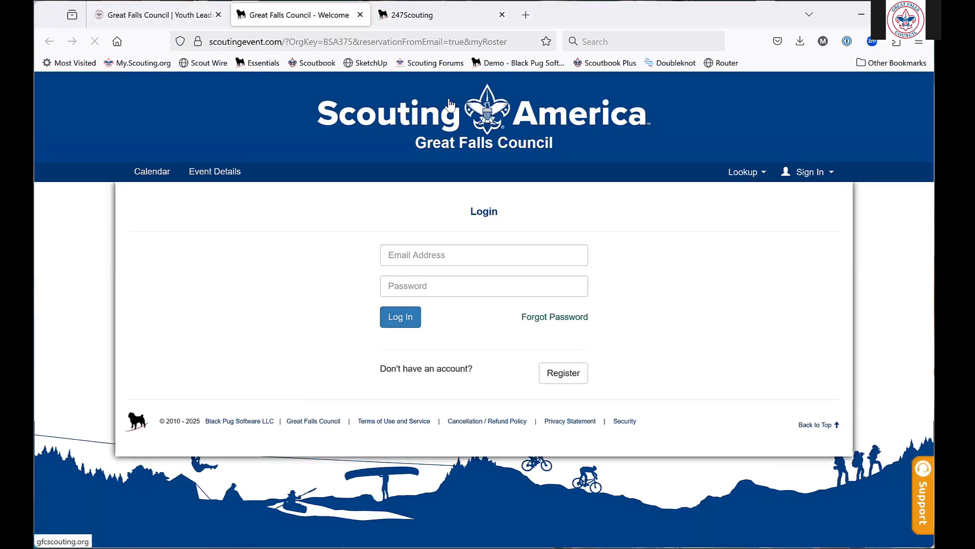
left_click(575, 254)
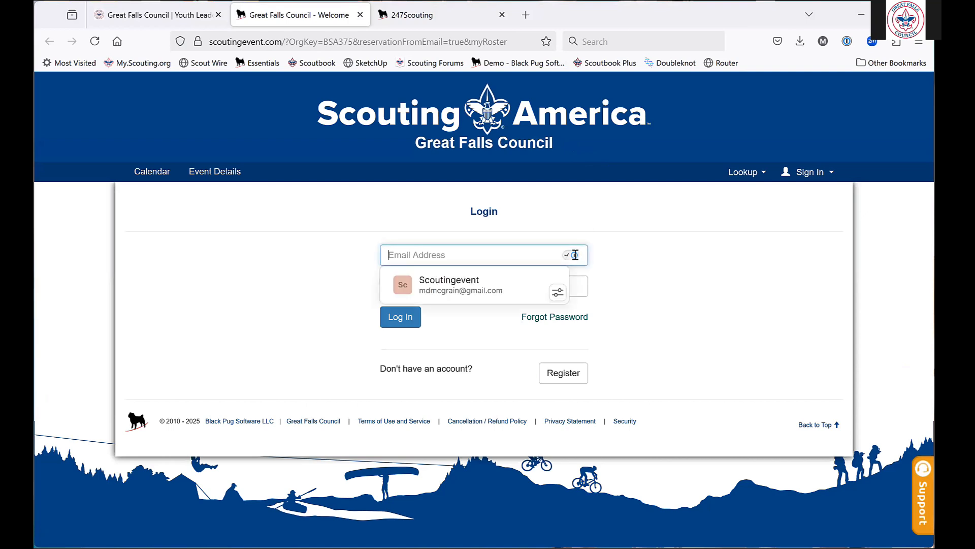
left_click(508, 283)
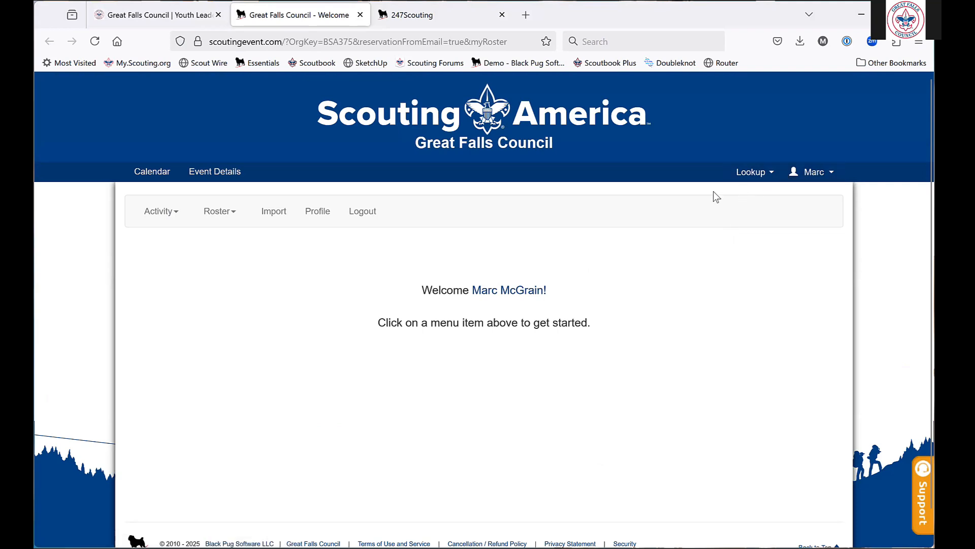
Select BH Troop 84 B as the account's active roster.
left_click(820, 177)
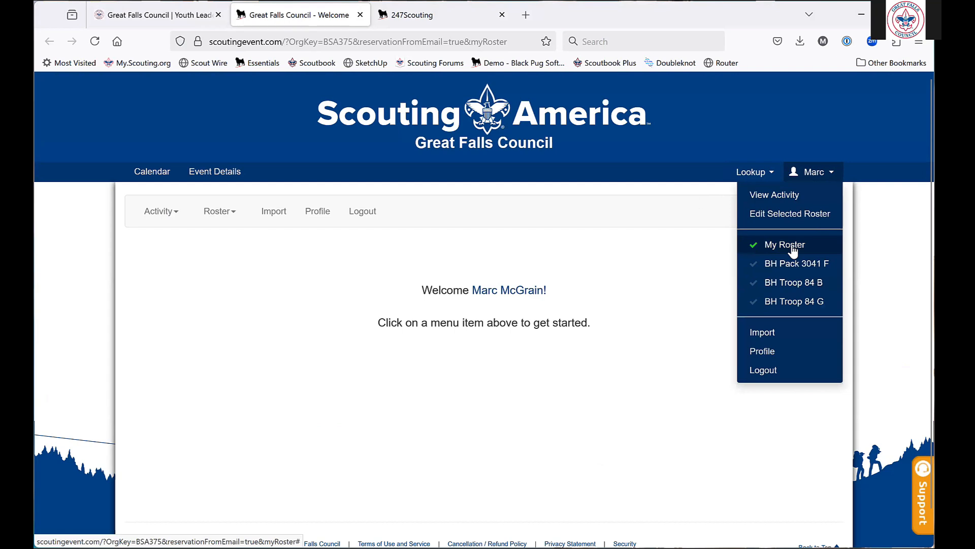
left_click(782, 282)
left_click(647, 256)
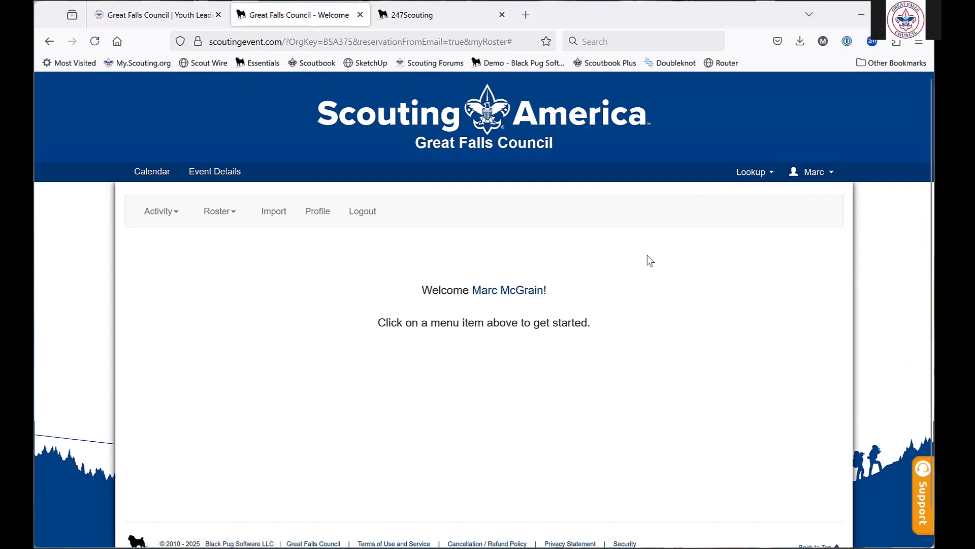
Open the activity history of BH Troop 84 B and view its summer camp and activity registrations.
left_click(161, 212)
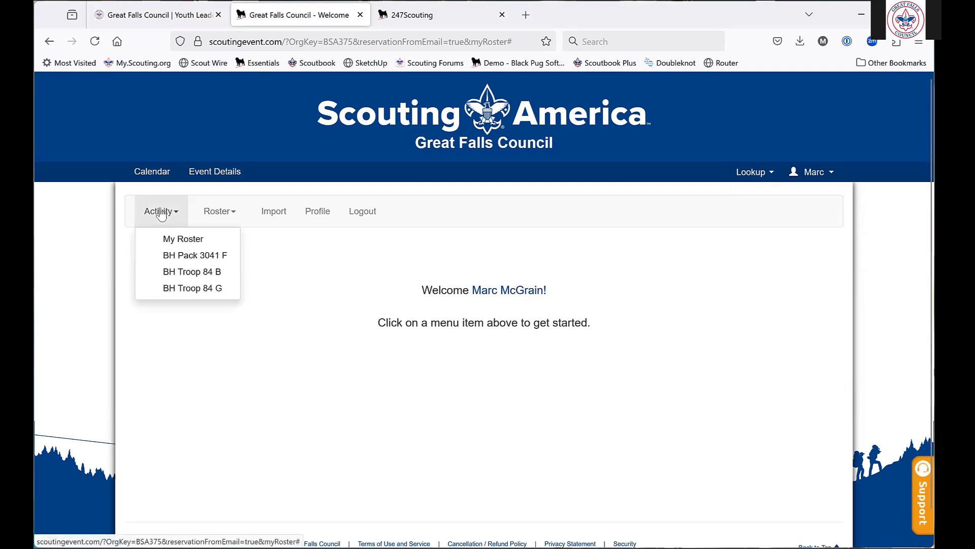
left_click(173, 277)
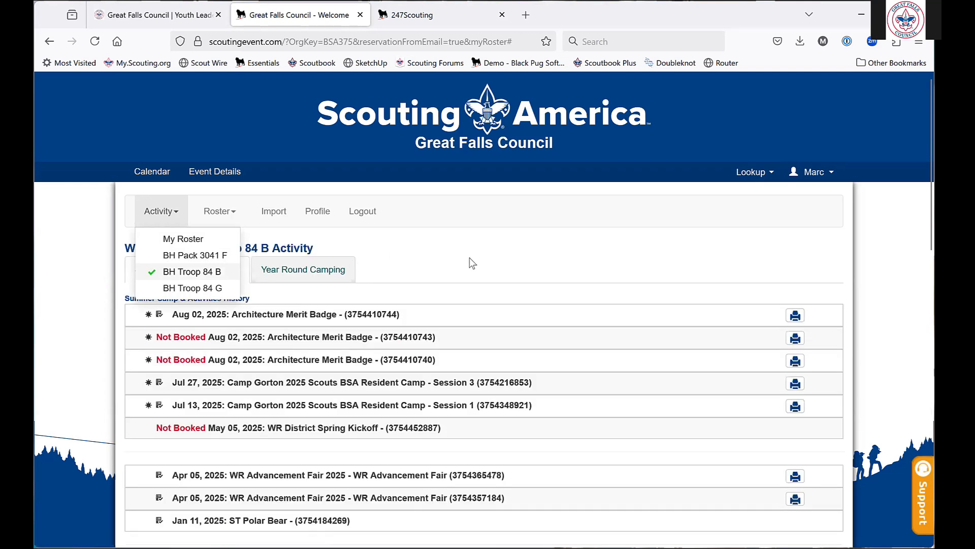
left_click(469, 258)
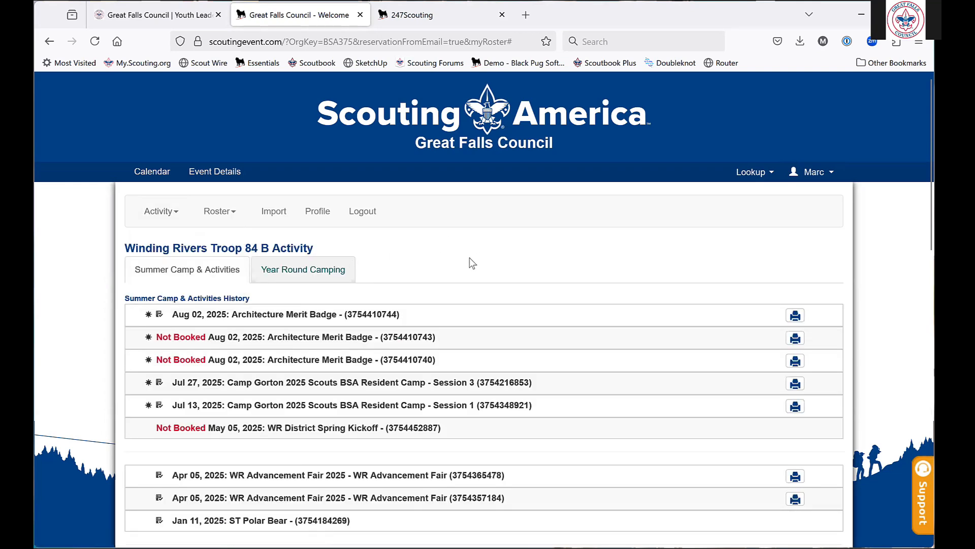
scroll(355, 415, "down", 1)
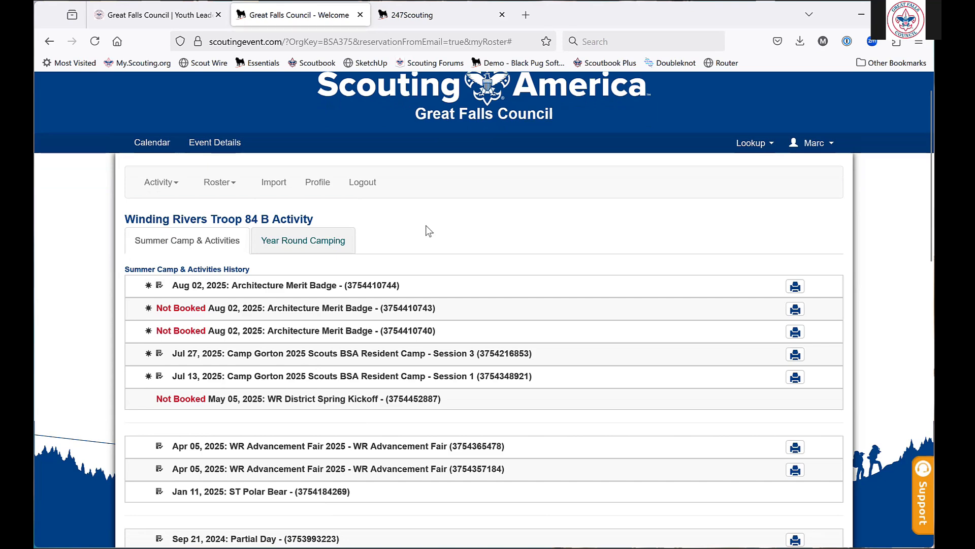
Switch to the 247Scouting demo and look over the Camp Gorton 2025 Session 3 registration's participants page.
left_click(185, 17)
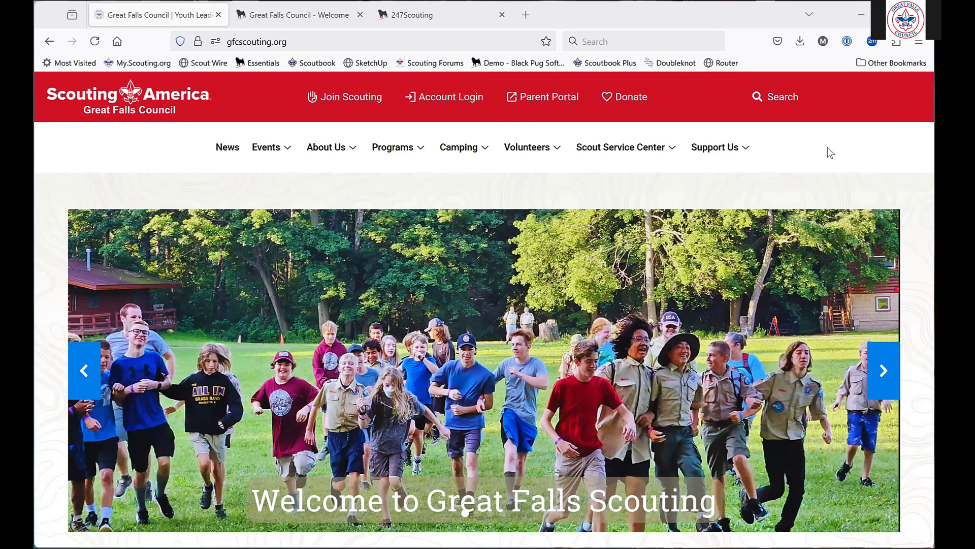
left_click(414, 23)
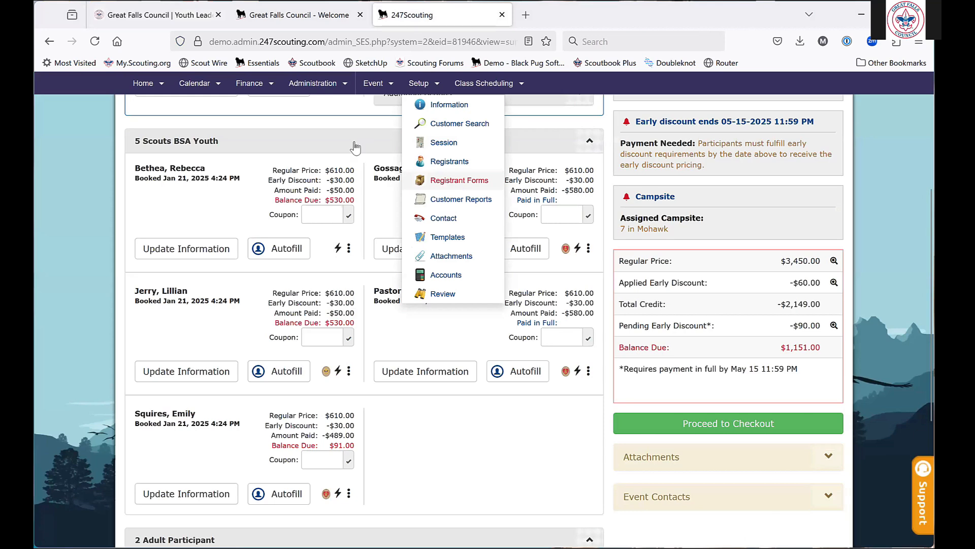
scroll(355, 147, "up", 4)
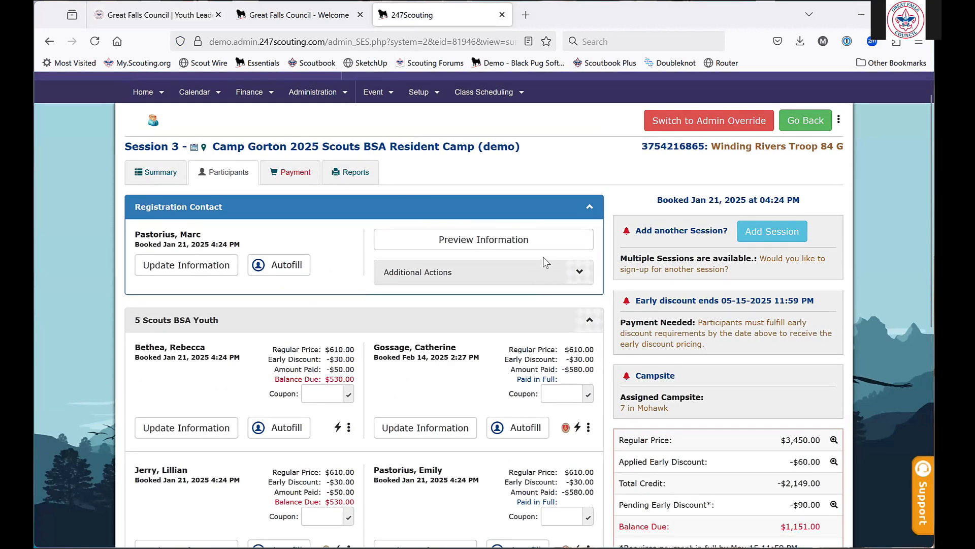
scroll(542, 257, "down", 1)
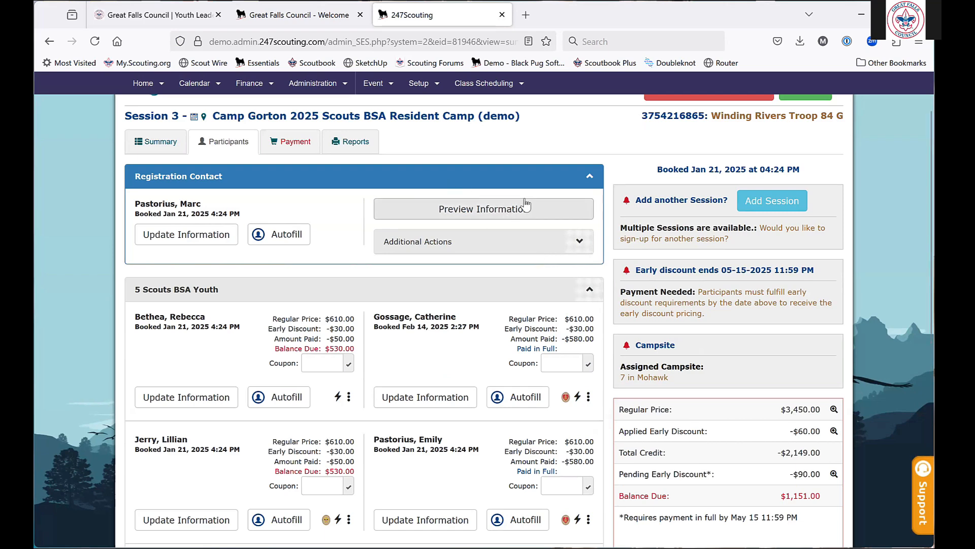
Return to the troop's activity list and expand the Jul 27, 2025 Camp Gorton Scouts BSA Resident Camp Session 3 entry.
left_click(286, 17)
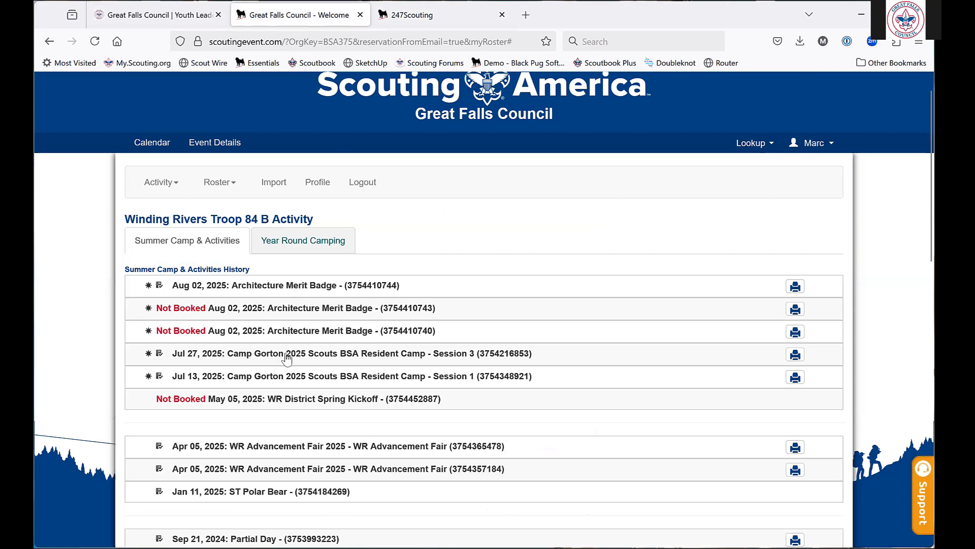
left_click(286, 355)
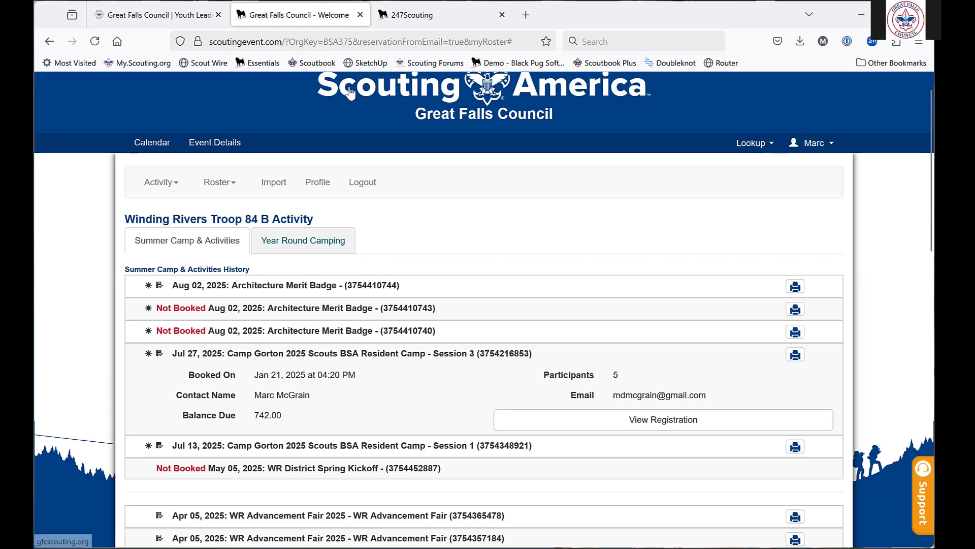
In the 247Scouting demo registration, review the registration contact's information form, including campsite and adult training fields, and close it.
left_click(428, 16)
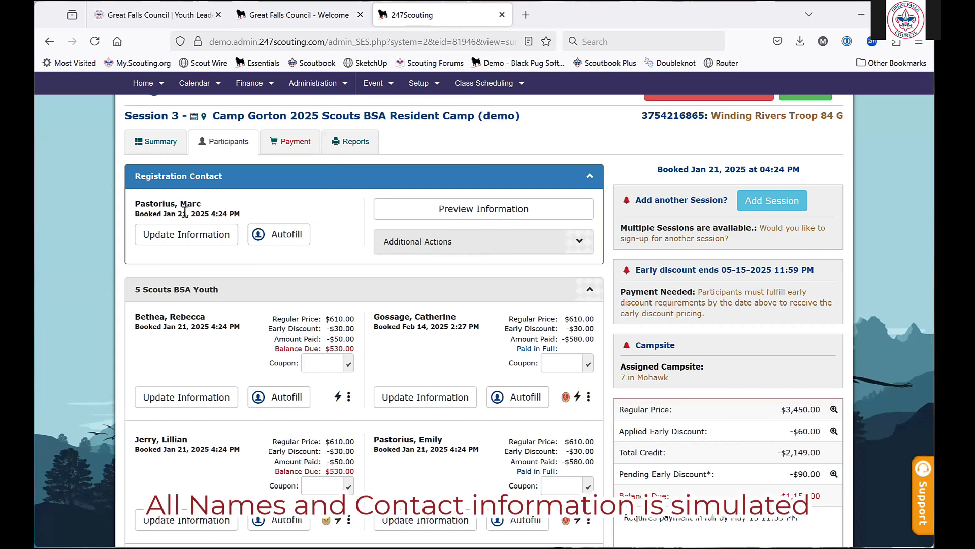
left_click(181, 236)
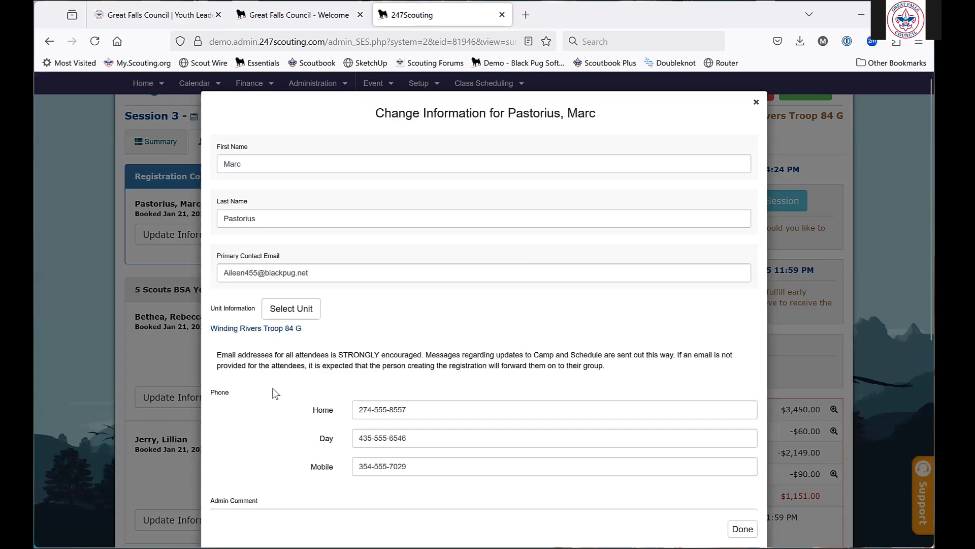
scroll(274, 394, "down", 5)
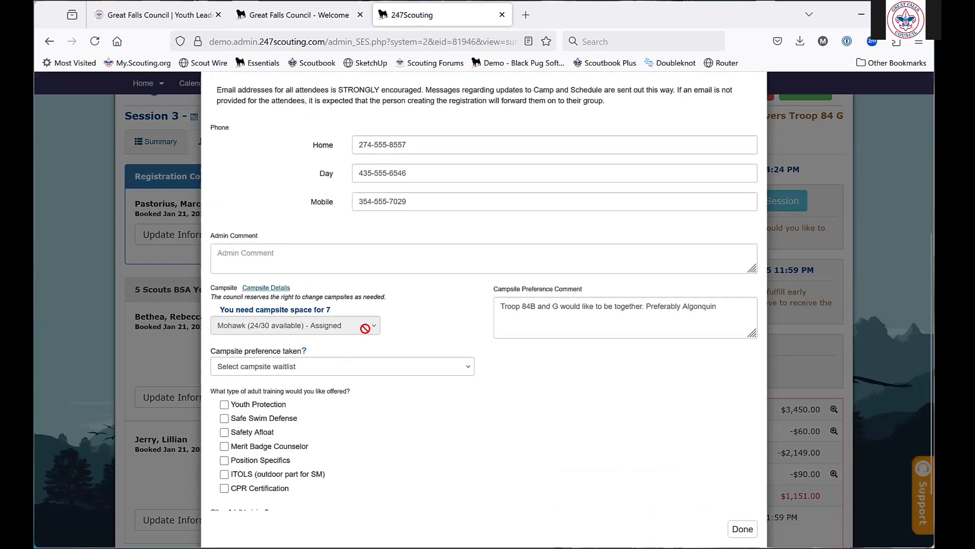
scroll(365, 329, "down", 2)
scroll(365, 328, "up", 7)
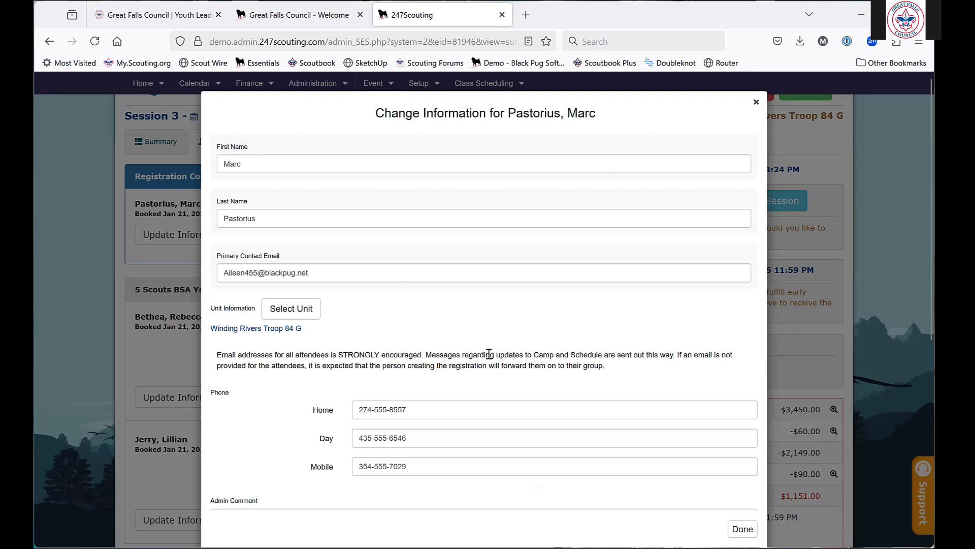
left_click(743, 529)
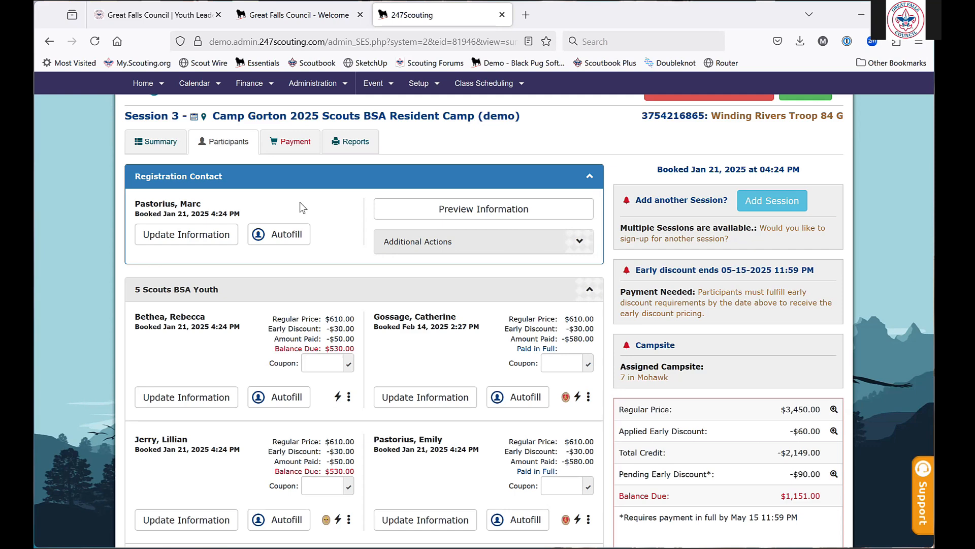
Review the first youth participant's information form through health, campership, T-shirt and class schedule fields, and close it.
scroll(320, 305, "down", 2)
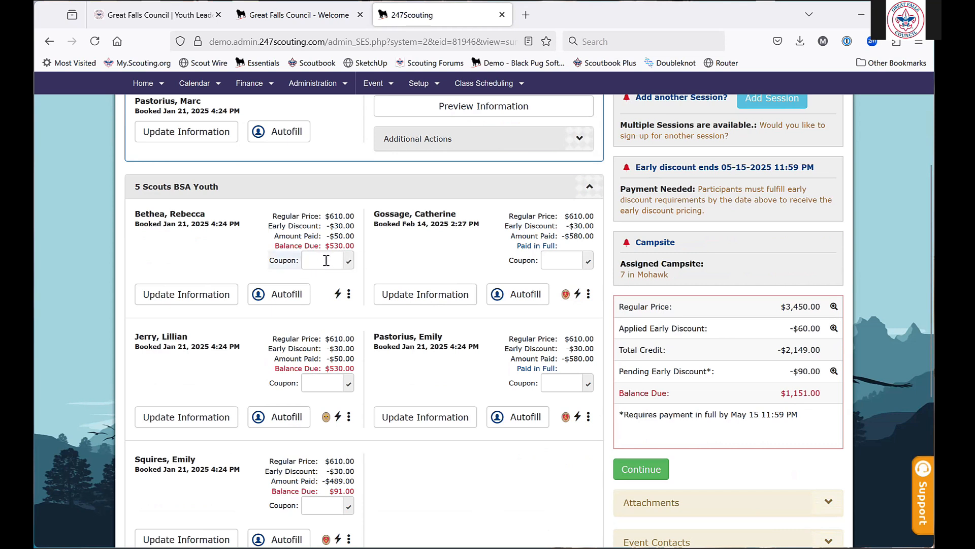
left_click(193, 299)
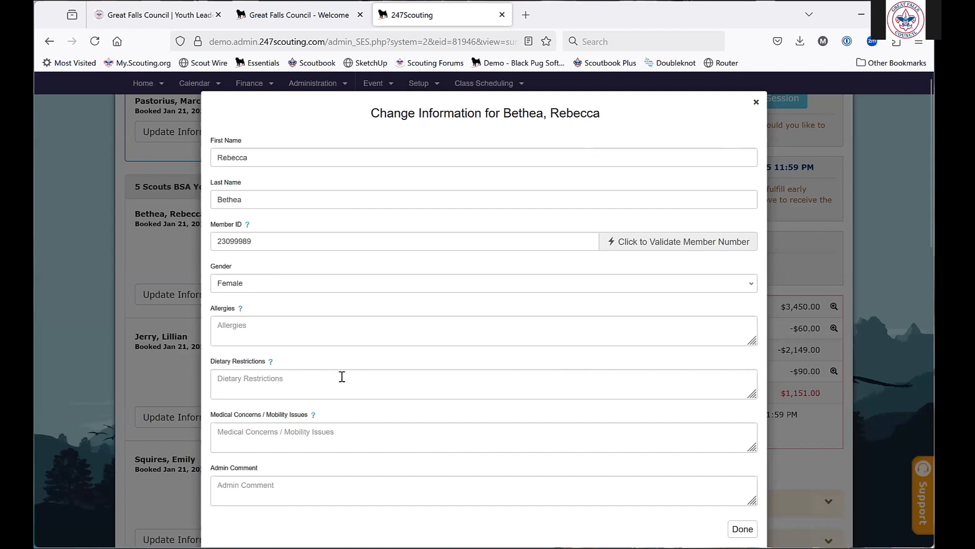
scroll(341, 376, "down", 1)
scroll(342, 376, "down", 2)
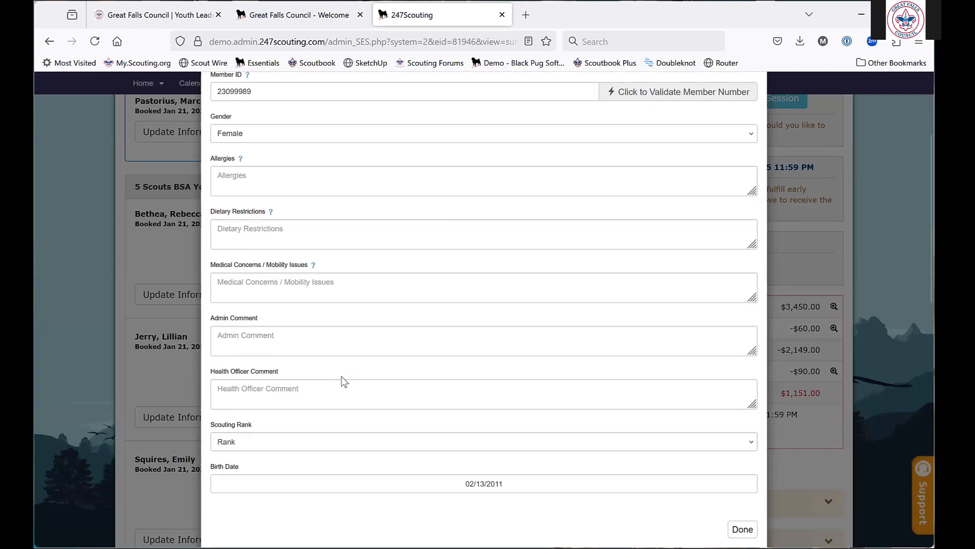
scroll(341, 376, "down", 4)
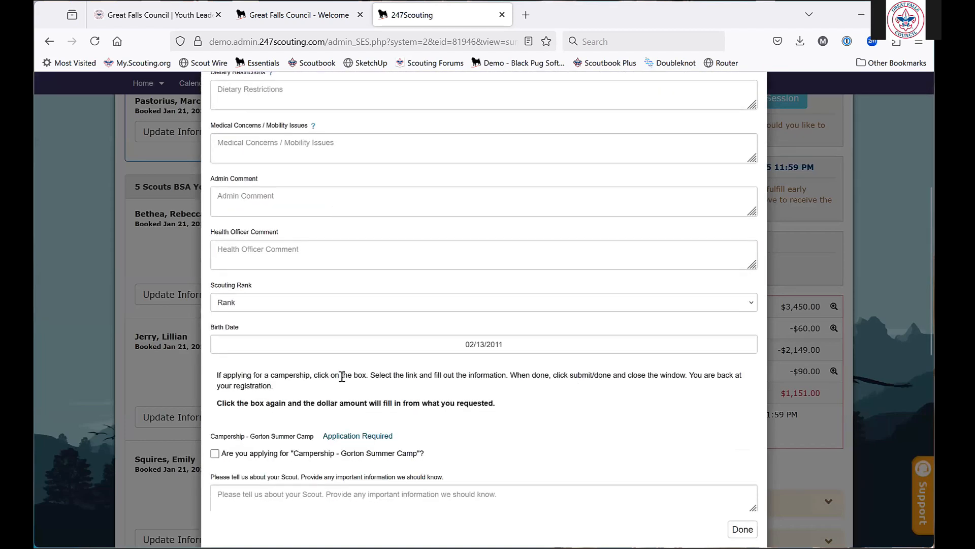
scroll(342, 376, "down", 7)
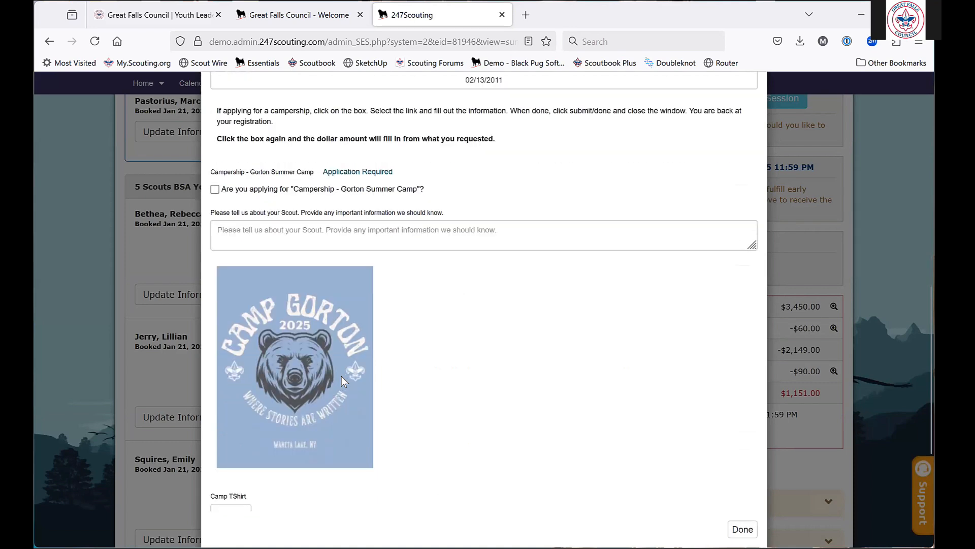
scroll(341, 376, "down", 3)
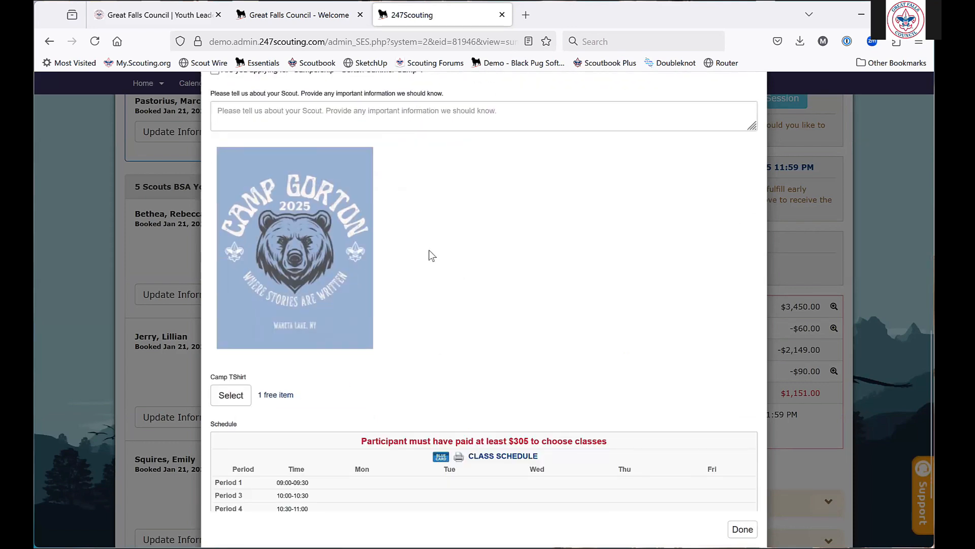
scroll(422, 254, "down", 2)
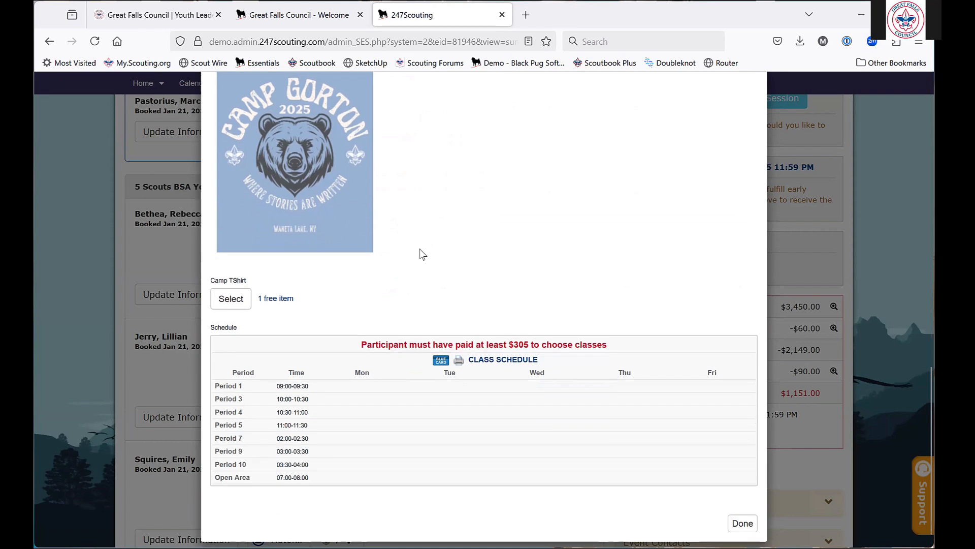
scroll(422, 254, "down", 1)
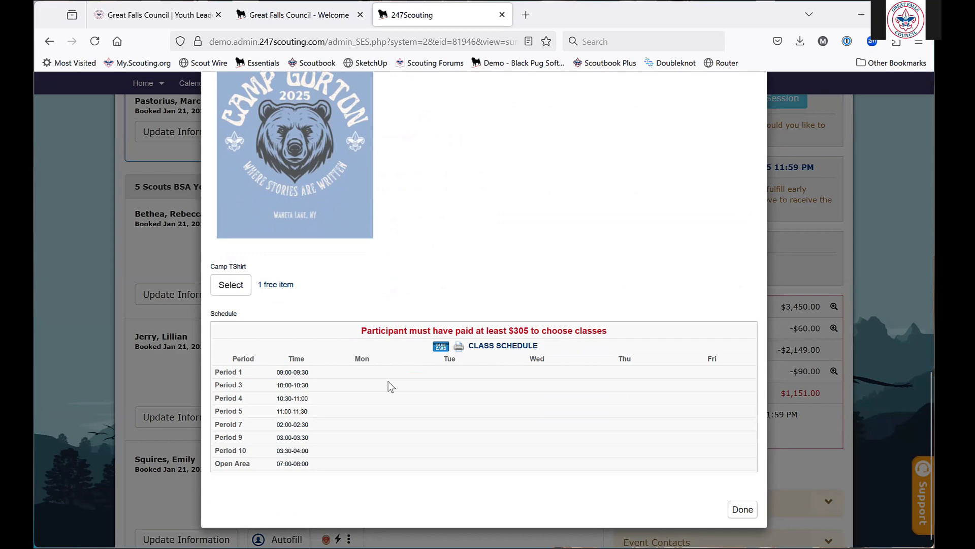
left_click(742, 509)
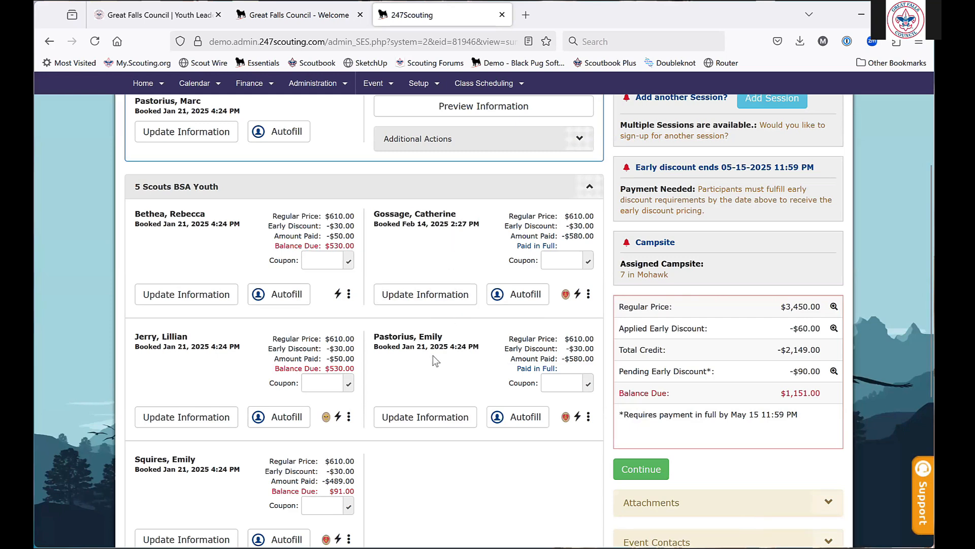
Open class selection in the information form of the fully paid youth in the second row of the Scouts BSA Youth list.
scroll(432, 355, "down", 2)
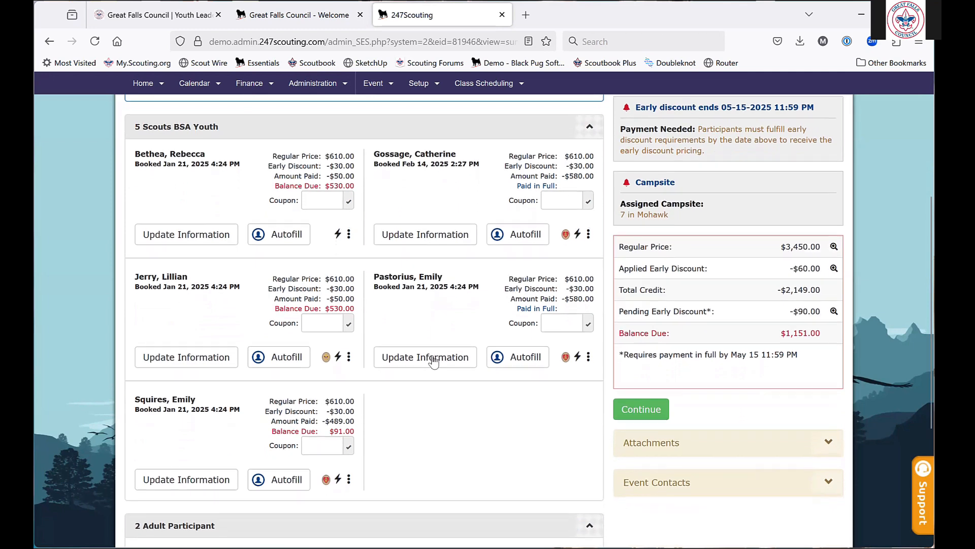
scroll(433, 355, "up", 2)
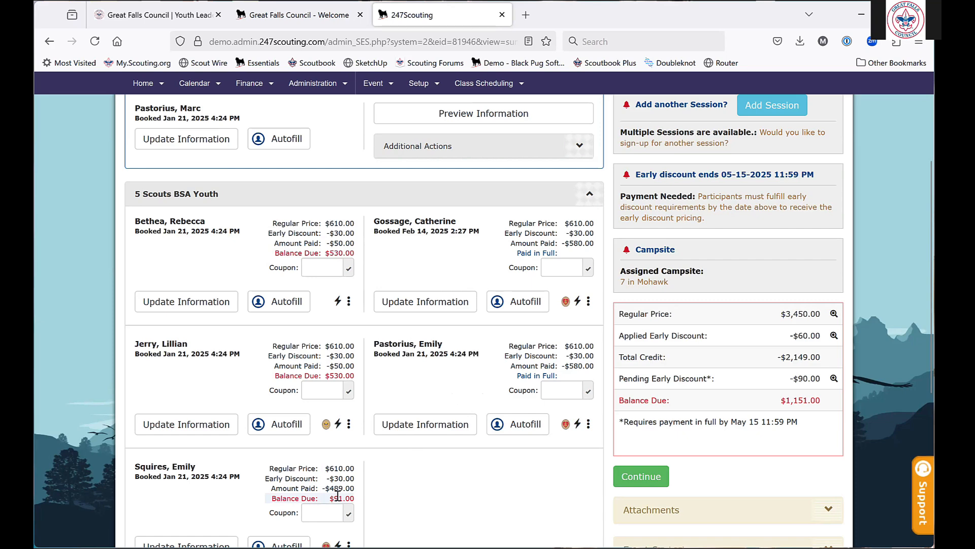
left_click(433, 426)
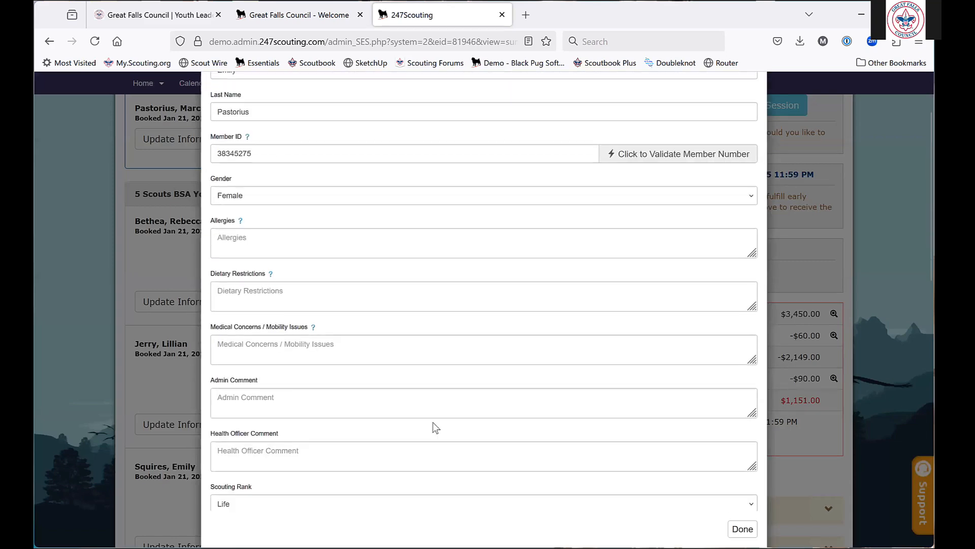
scroll(432, 422, "down", 6)
scroll(433, 423, "down", 5)
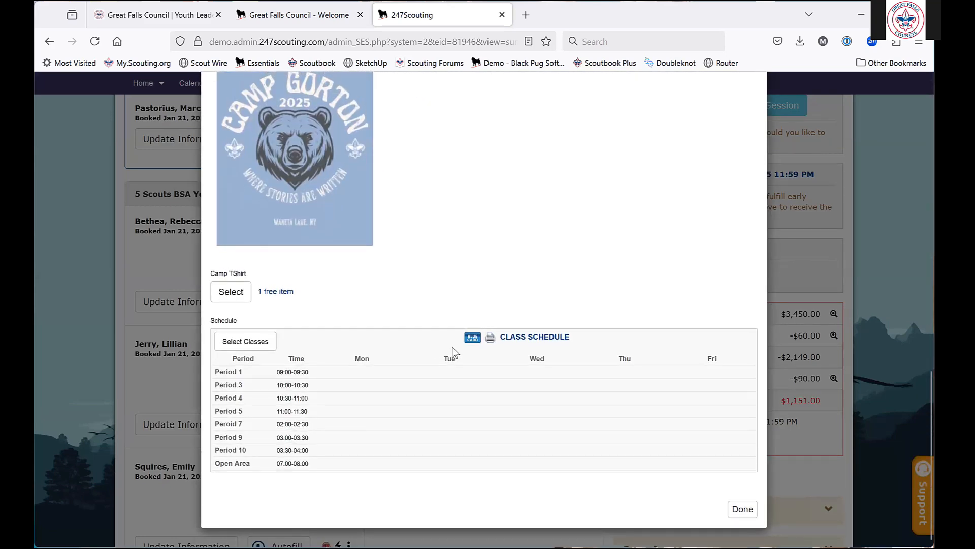
left_click(254, 348)
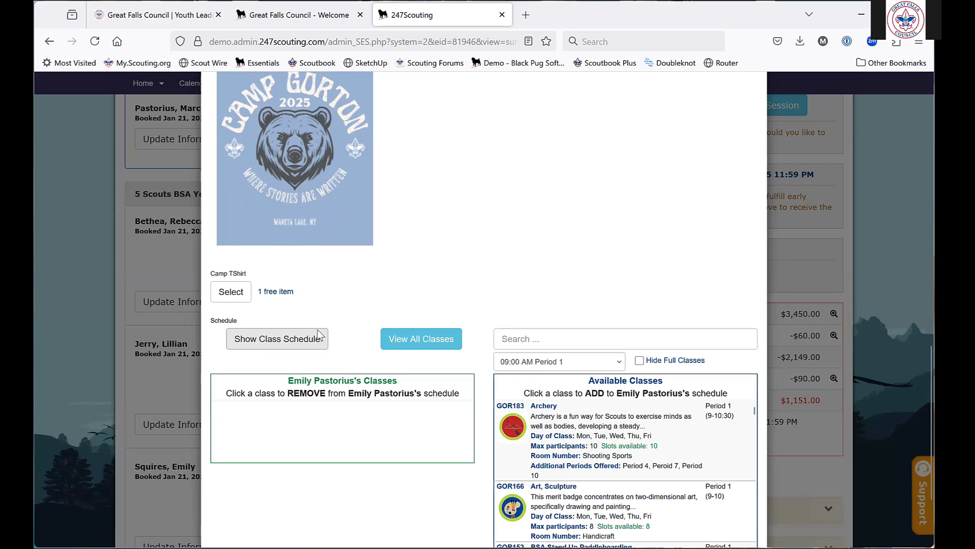
Examine the youth's available classes and jump the list to the 03:30 PM Period 10 offerings.
scroll(380, 291, "down", 3)
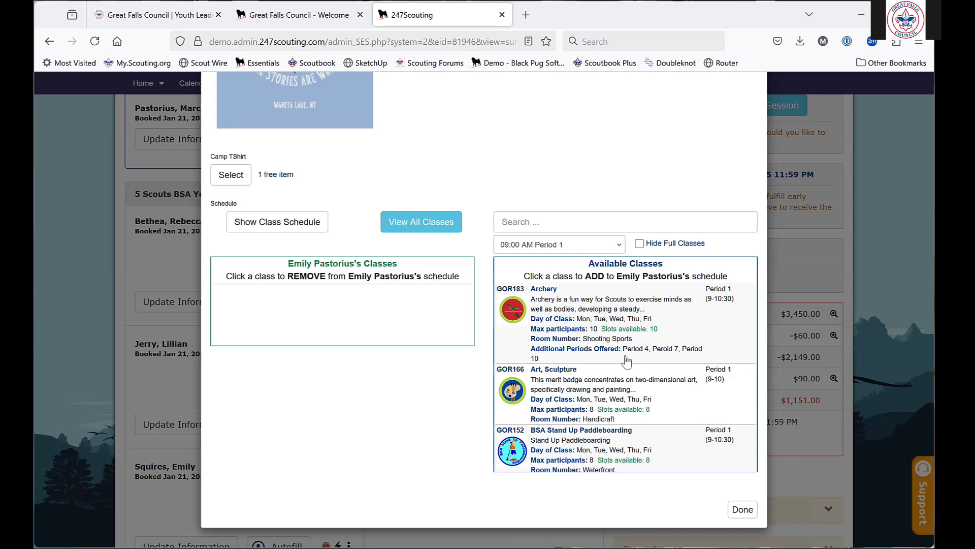
scroll(626, 360, "down", 1)
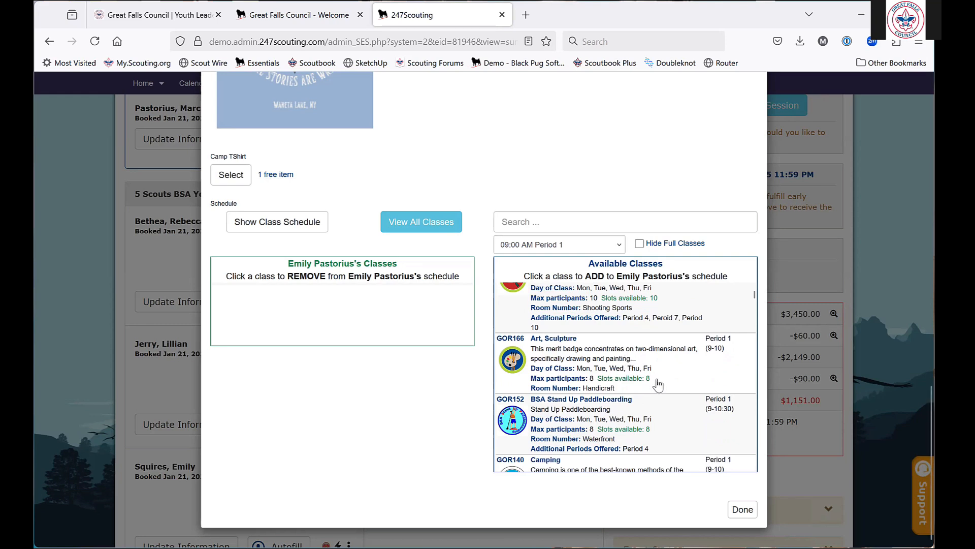
scroll(658, 384, "up", 1)
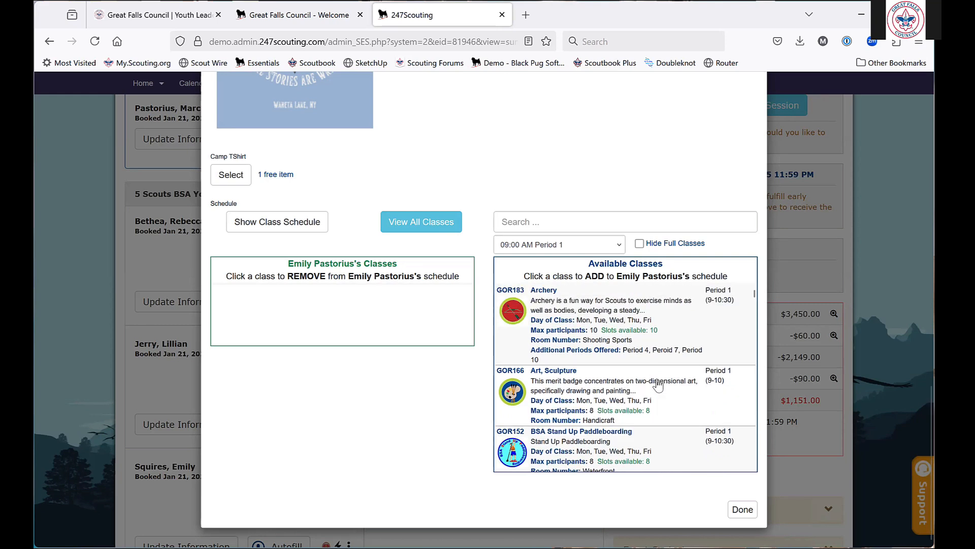
left_click(618, 247)
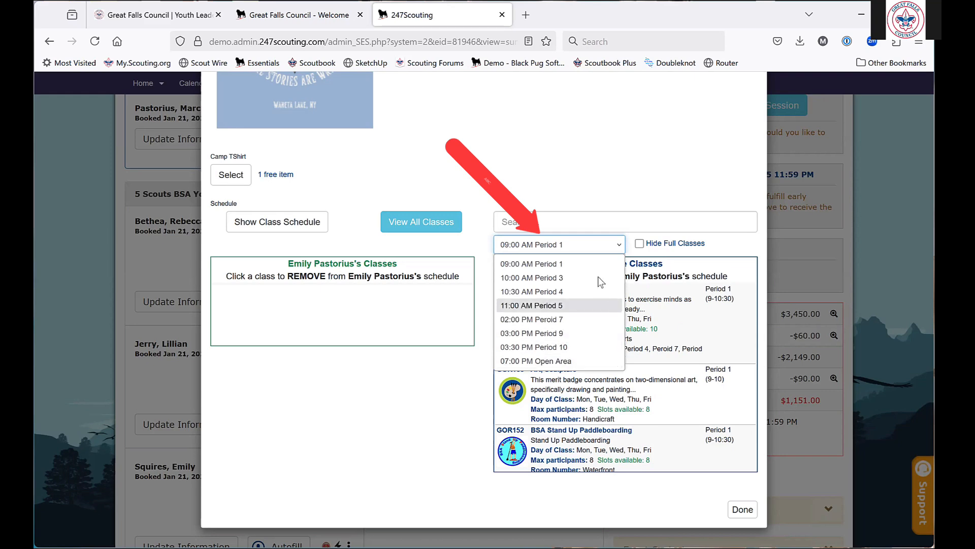
left_click(589, 346)
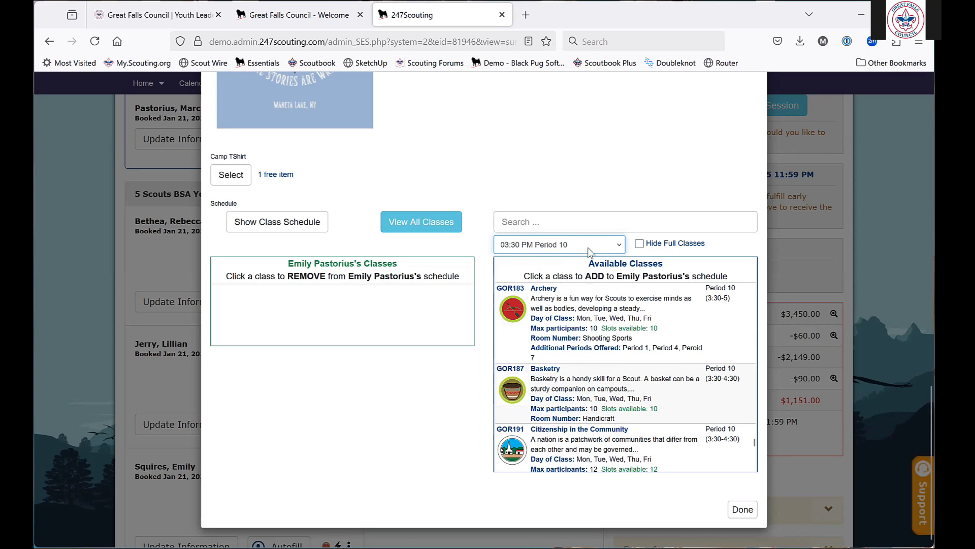
Search the available classes for "rifle", check the age requirements, and clear the search.
left_click(587, 222)
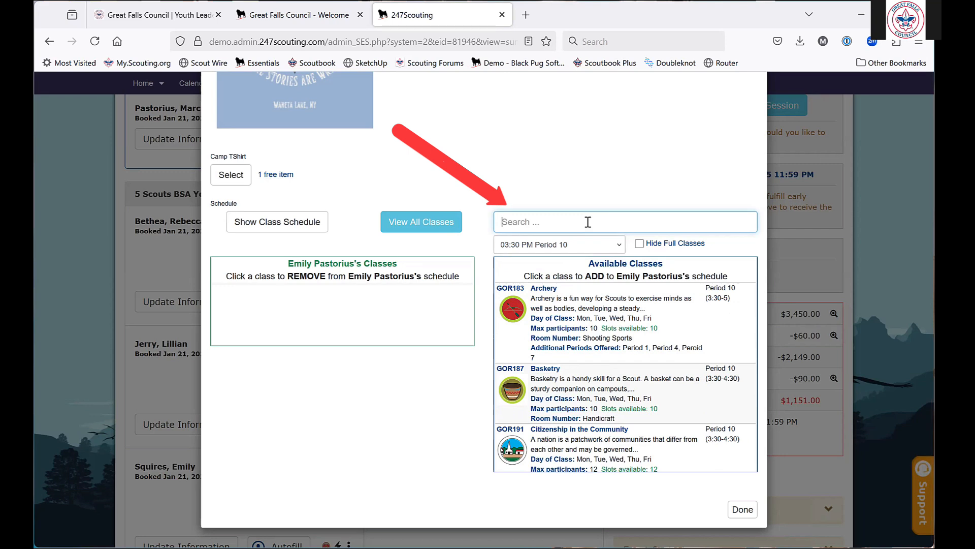
type("rifle")
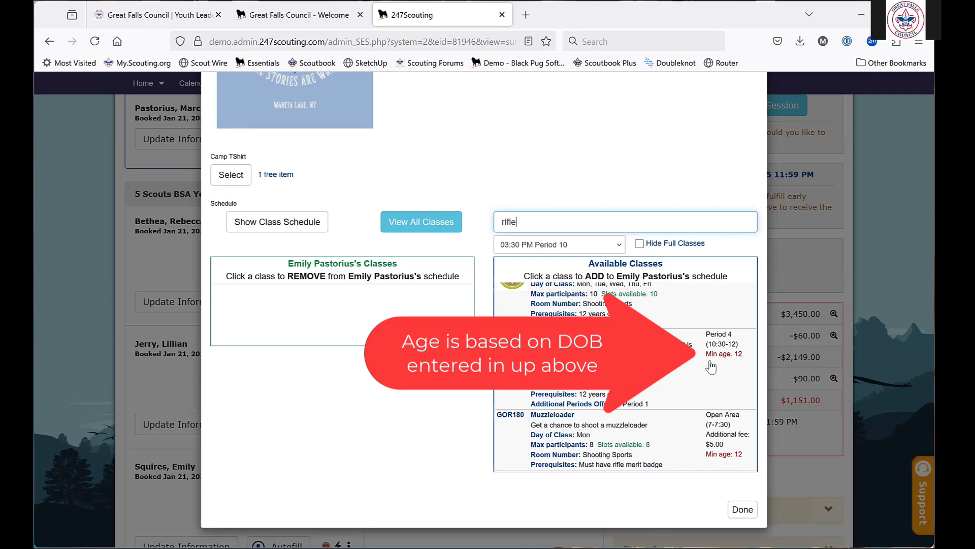
key("BackSpace")
key("BackSpace")
key("BackSpace")
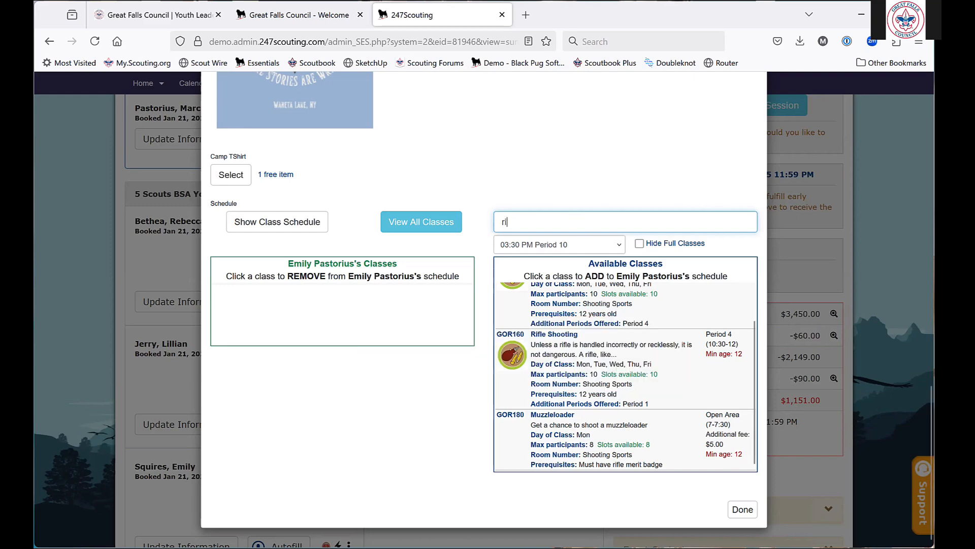
key("BackSpace")
key("BackSpace")
Add Archery in Period 1, Animation (2015 version) in Period 4 and Astronomy in Period 5 to the youth's schedule.
scroll(542, 316, "up", 10)
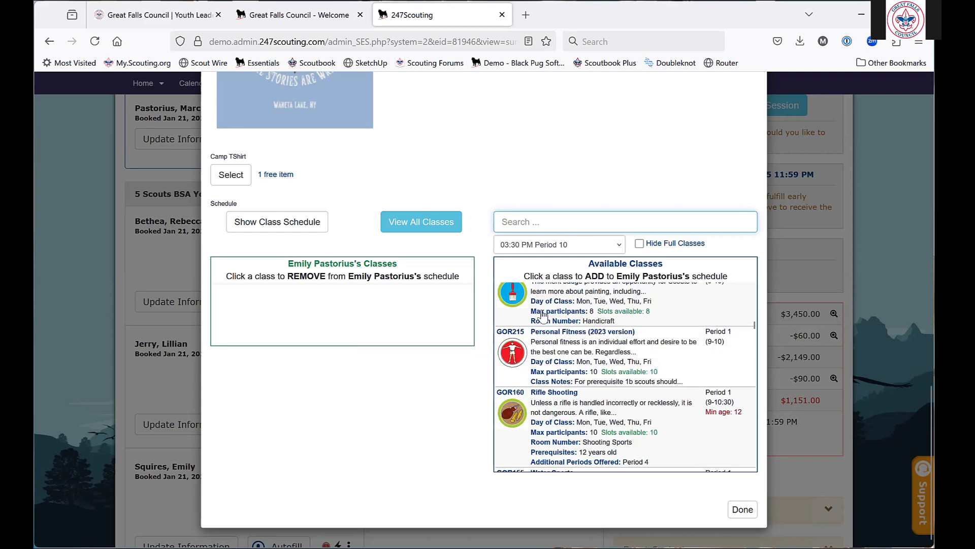
scroll(572, 206, "down", 10)
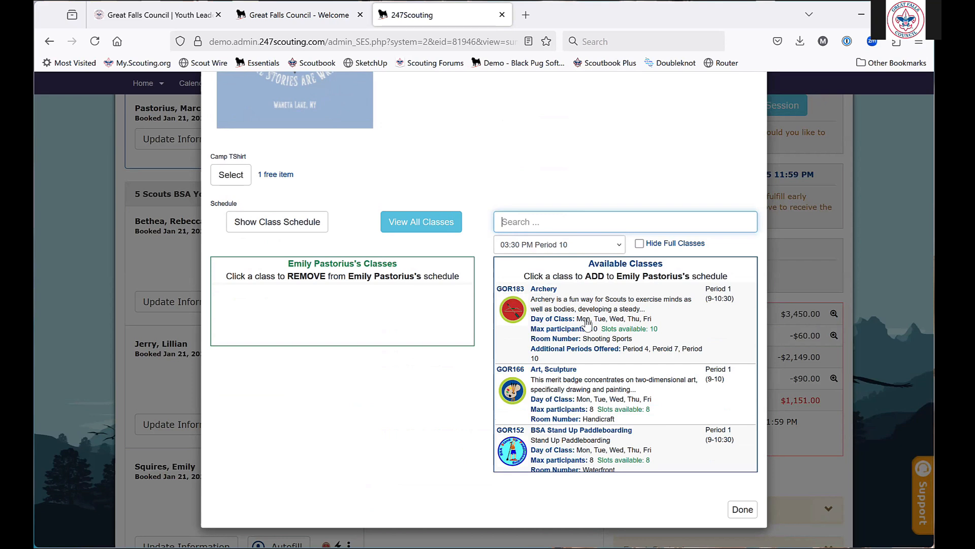
left_click(587, 322)
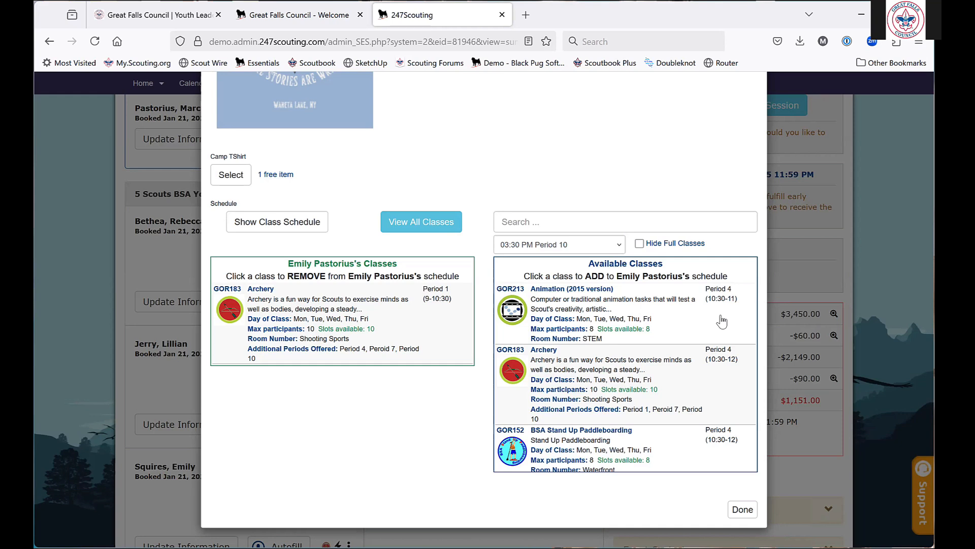
left_click(605, 316)
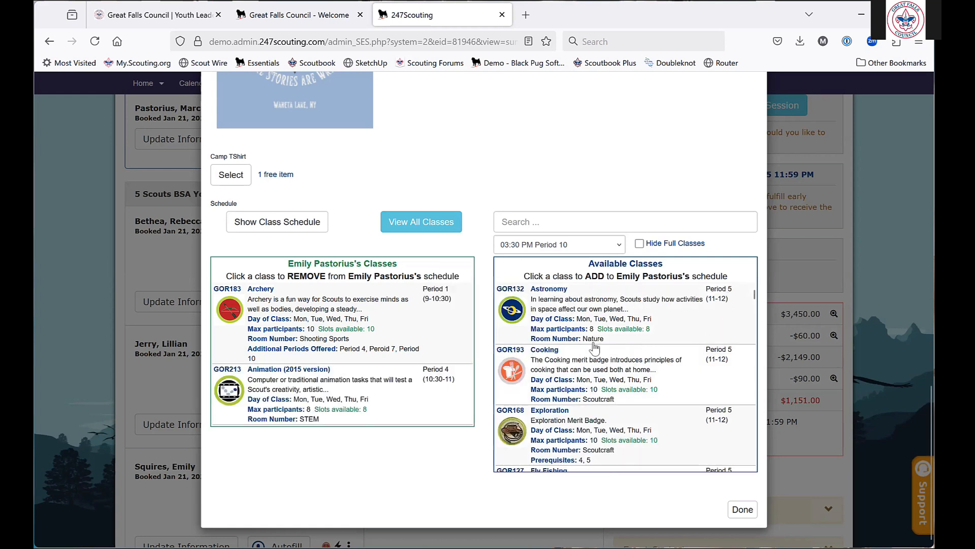
left_click(599, 316)
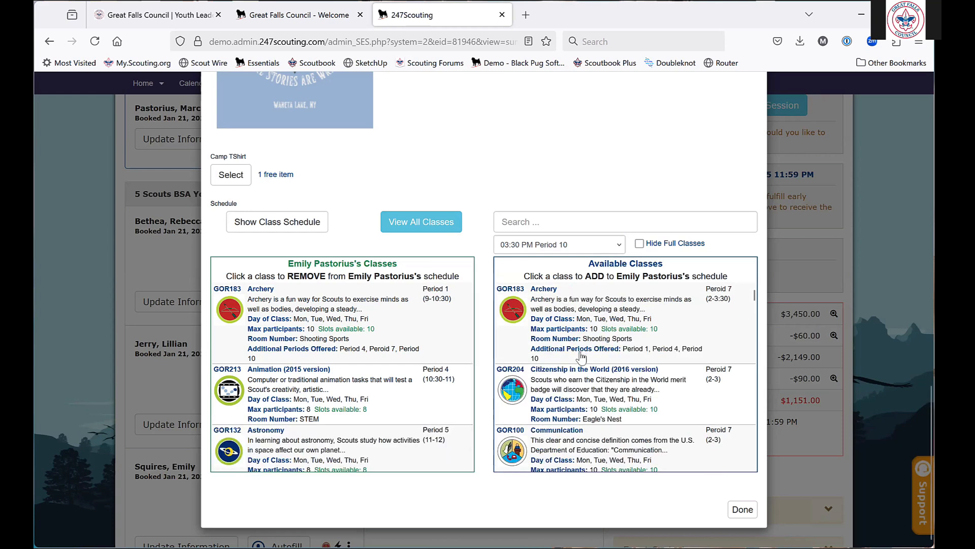
Add Citizenship in the World in Period 7, Golf in Period 9 and Cowboy/Cowgirl Action Shooting in Open Area to the schedule.
scroll(580, 386, "down", 2)
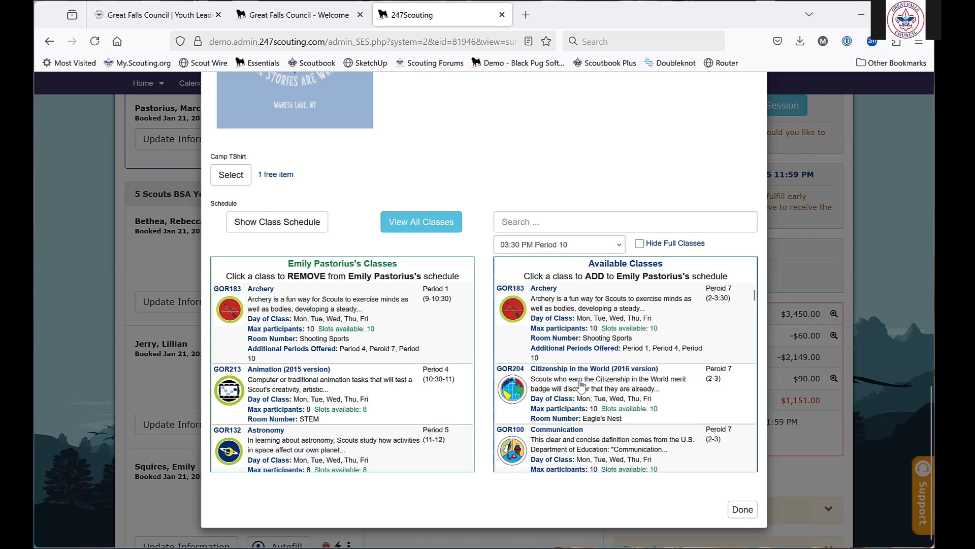
scroll(581, 386, "down", 1)
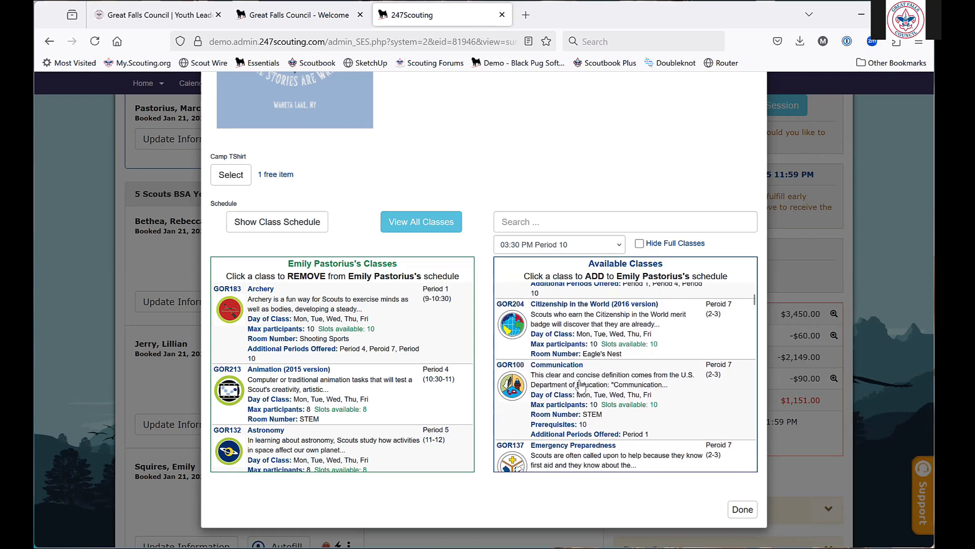
scroll(581, 386, "up", 1)
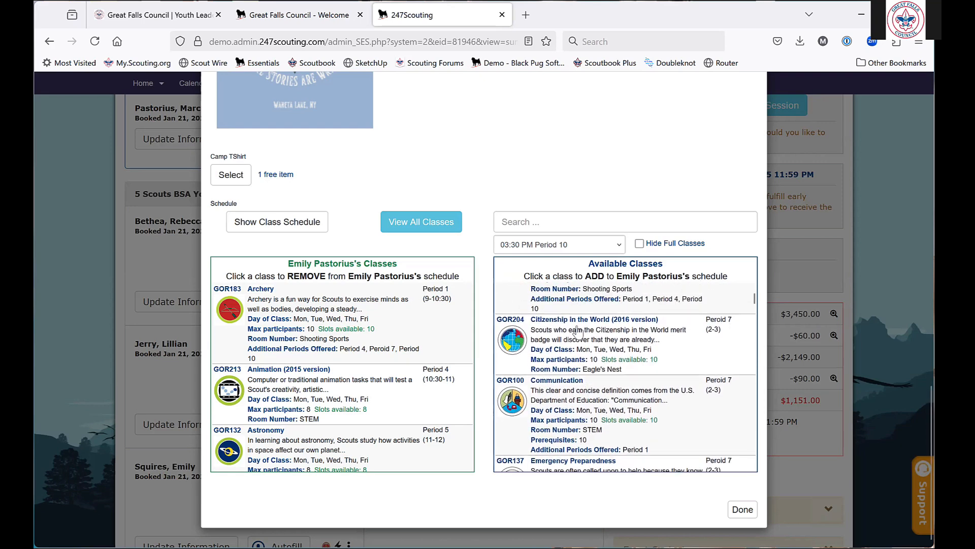
scroll(577, 332, "down", 5)
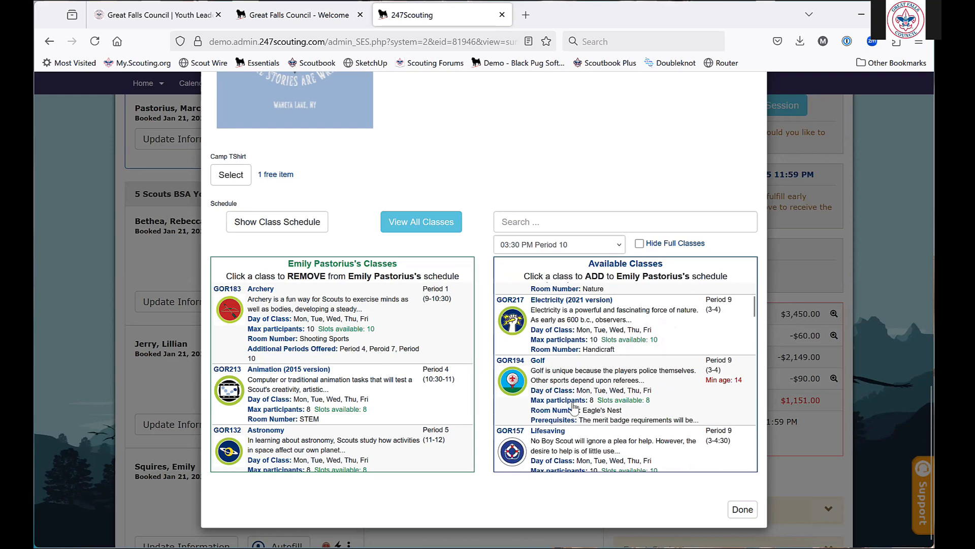
scroll(573, 409, "down", 3)
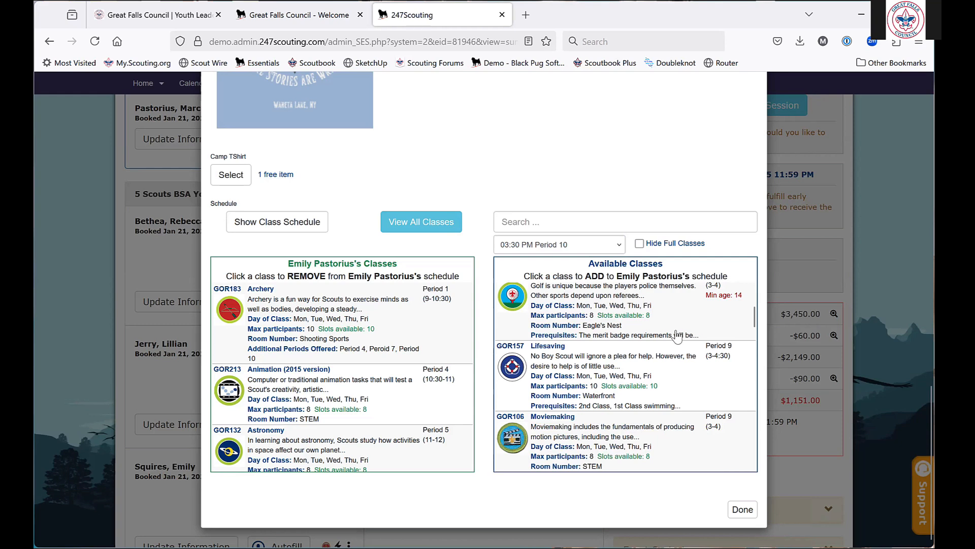
left_click(595, 310)
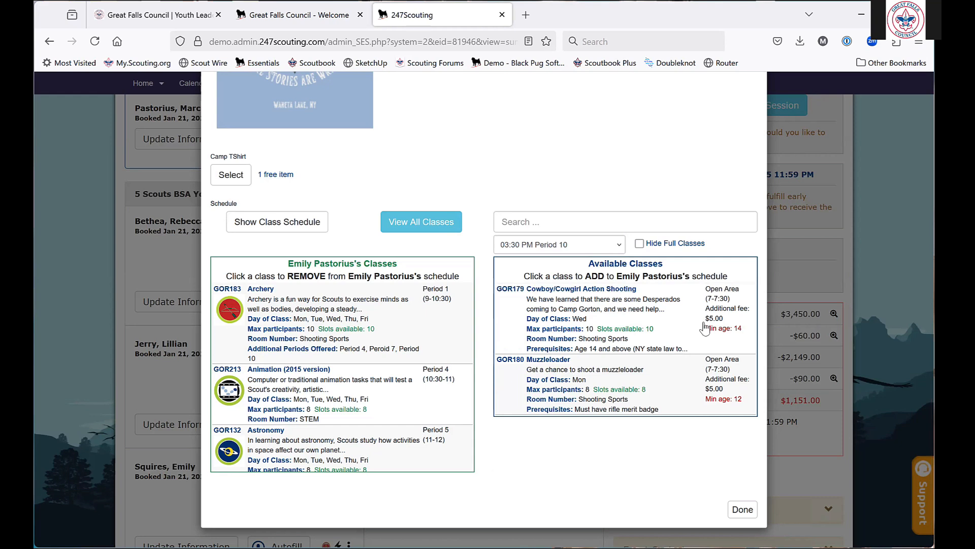
left_click(652, 327)
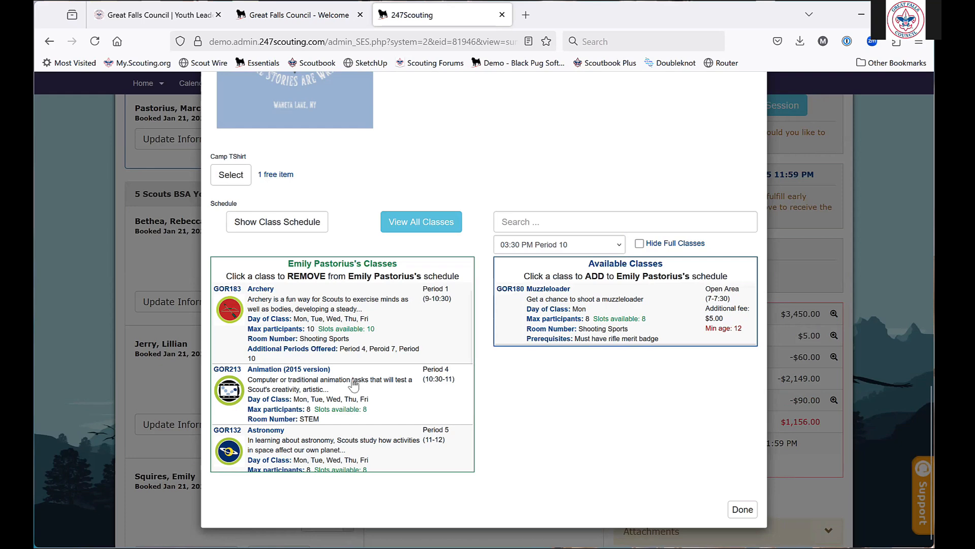
Replace Citizenship in the World with Communication in Period 7 of the youth's classes, and close the information form.
scroll(347, 341, "up", 2)
scroll(347, 341, "down", 5)
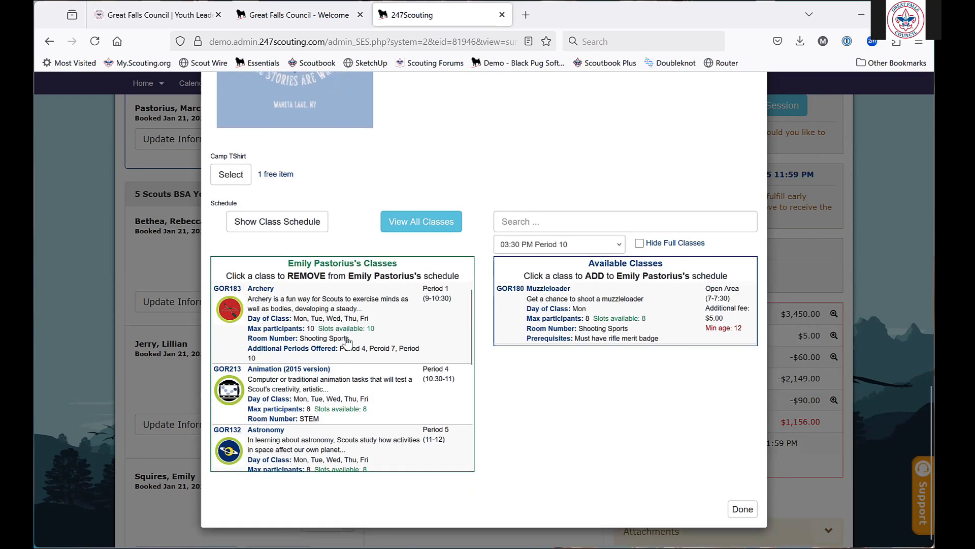
scroll(347, 340, "down", 3)
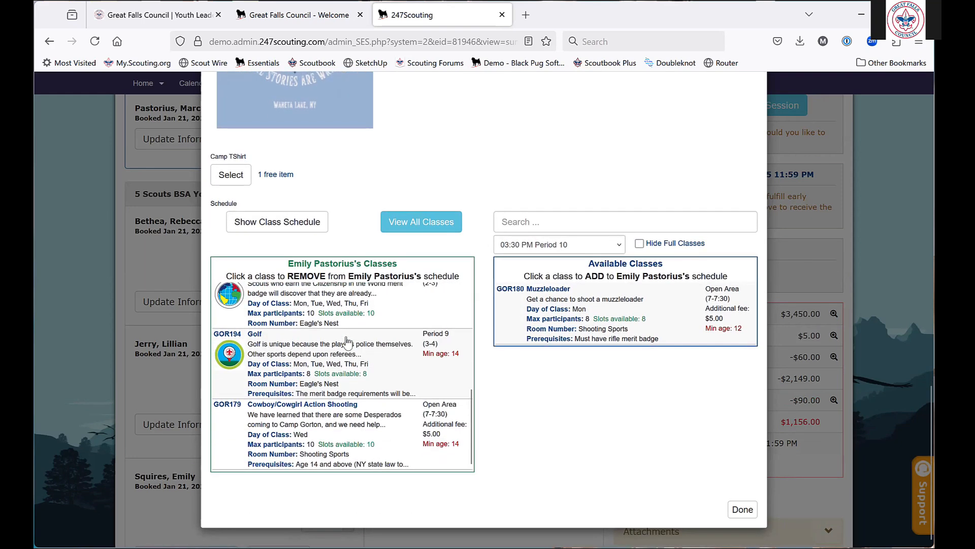
scroll(347, 342, "up", 2)
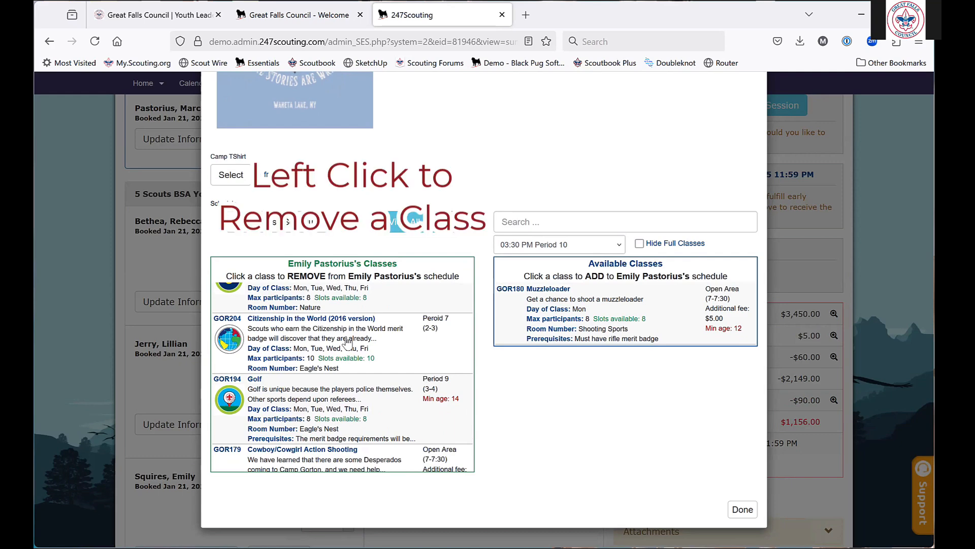
left_click(347, 341)
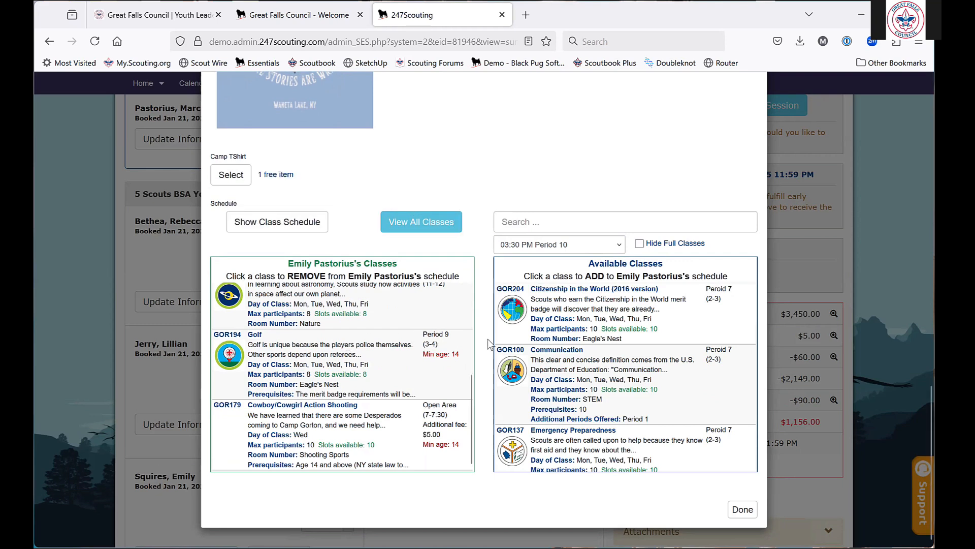
left_click(636, 387)
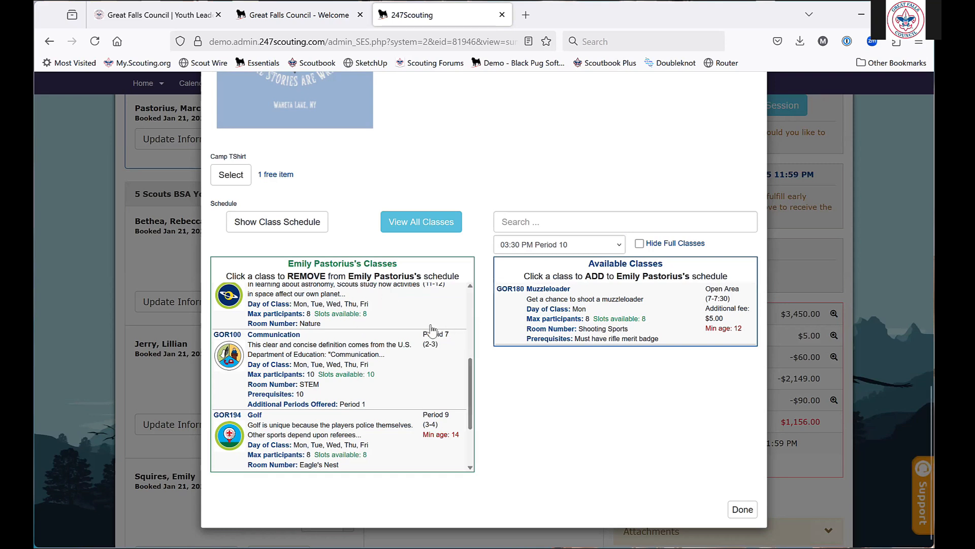
left_click(742, 510)
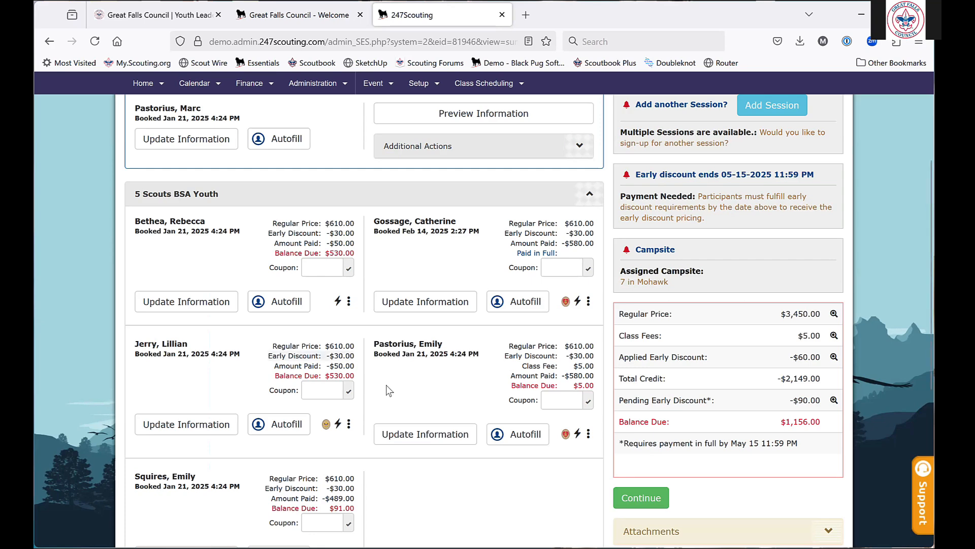
Review the information form of the first youth in the second row down to the class payment requirement, and close it.
left_click(198, 424)
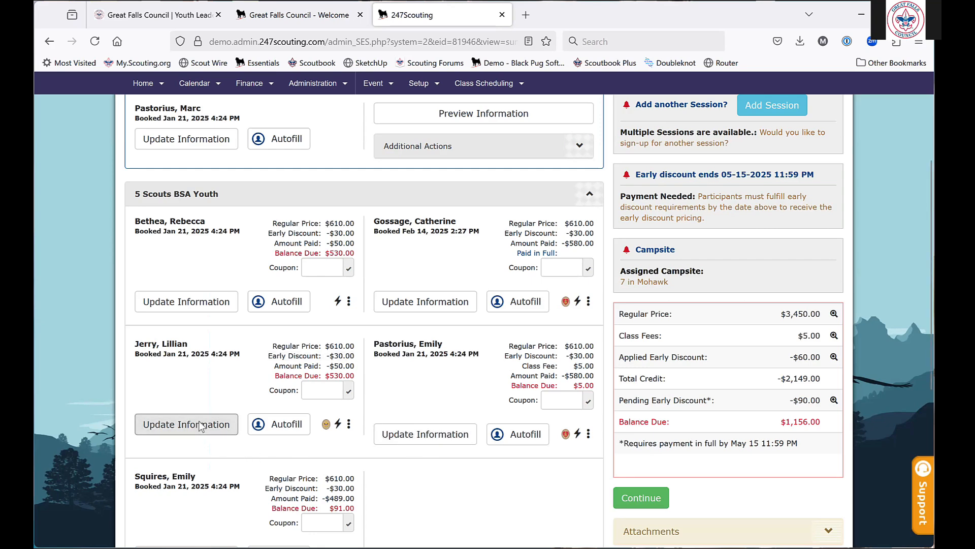
scroll(291, 459, "down", 10)
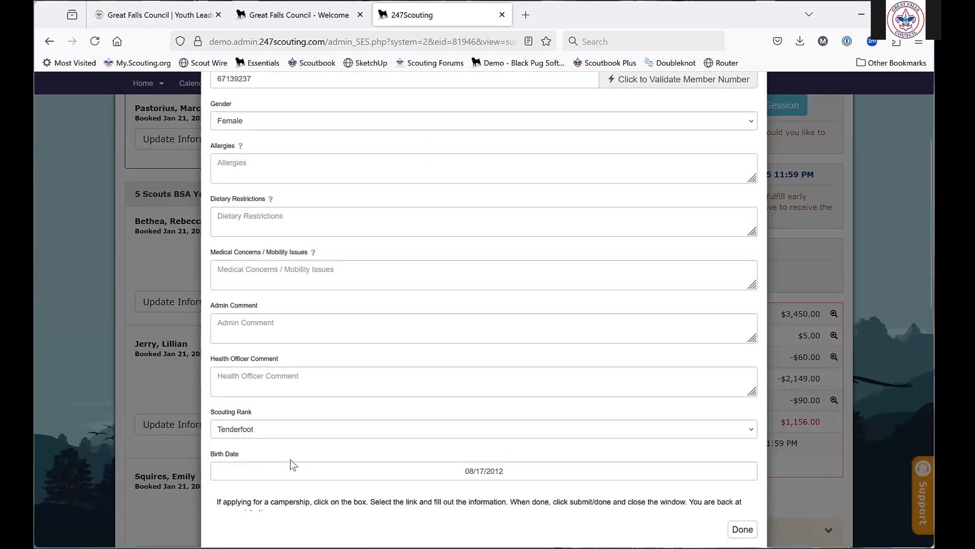
scroll(293, 465, "down", 4)
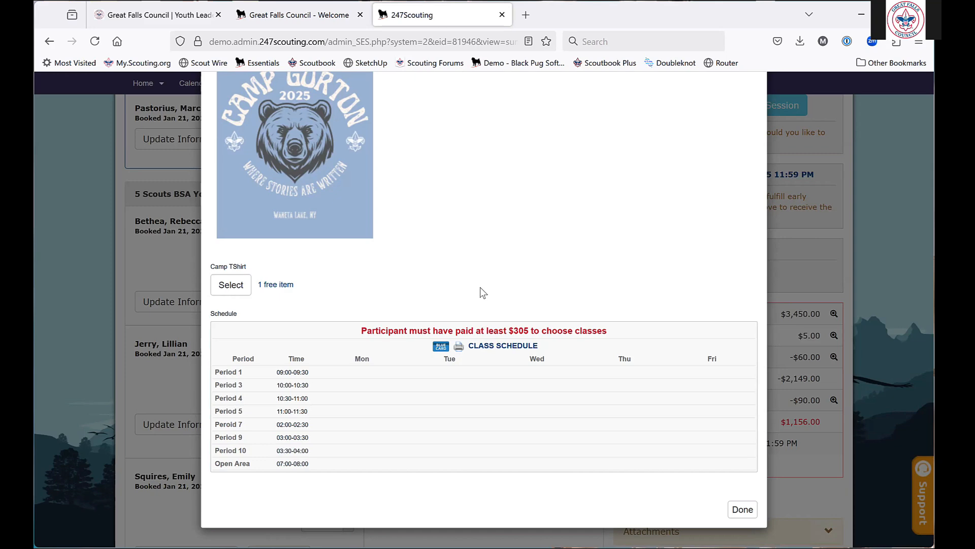
left_click(754, 509)
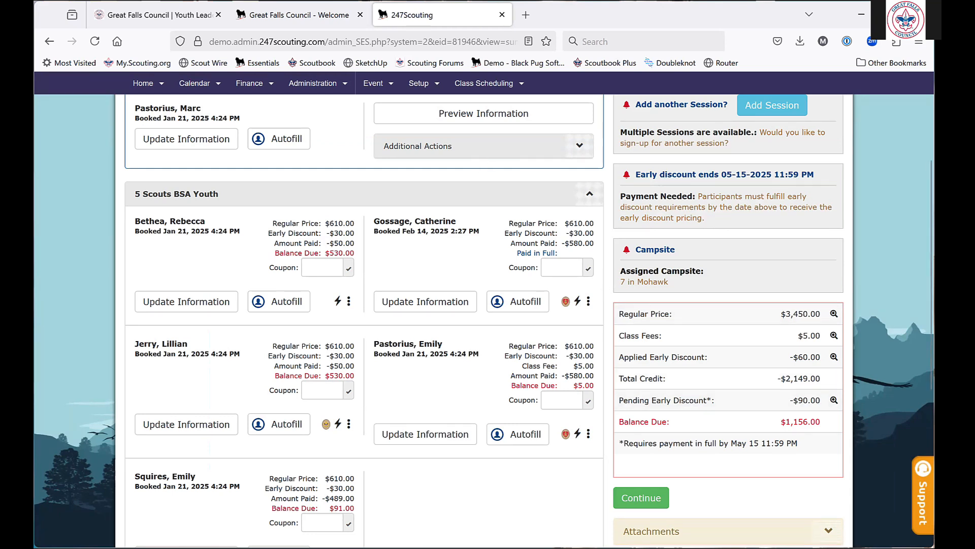
Switch to the Great Falls Council website and open its Scouts BSA Summer Camp page.
left_click(144, 18)
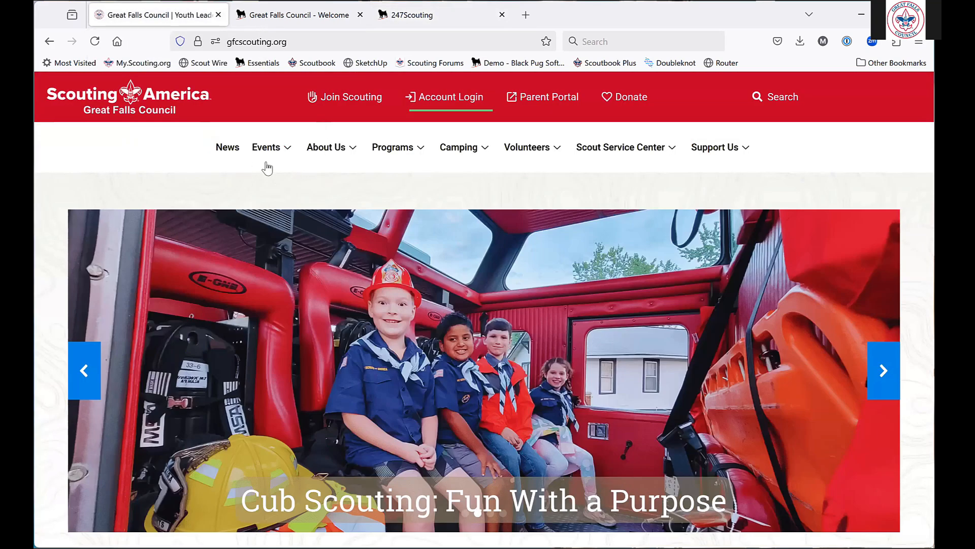
mouse_move(264, 164)
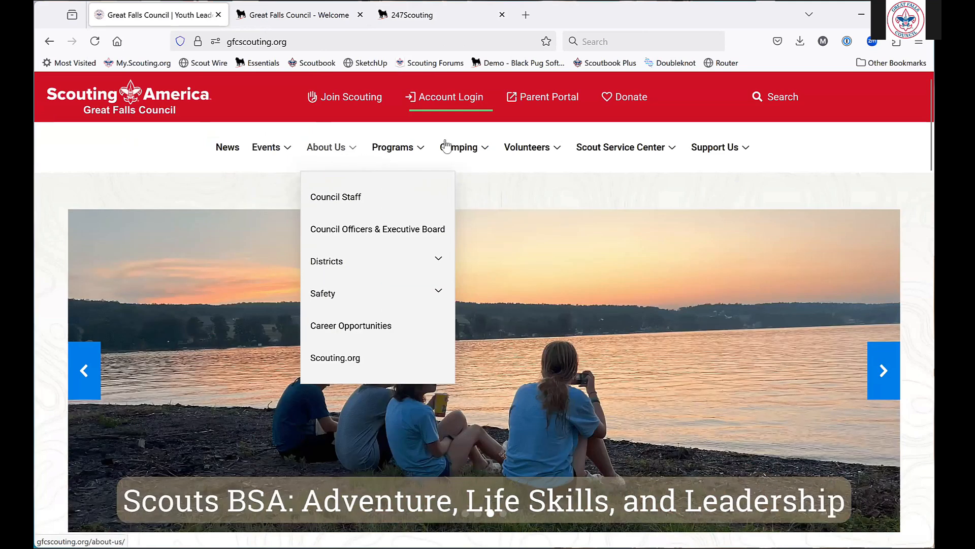
mouse_move(449, 150)
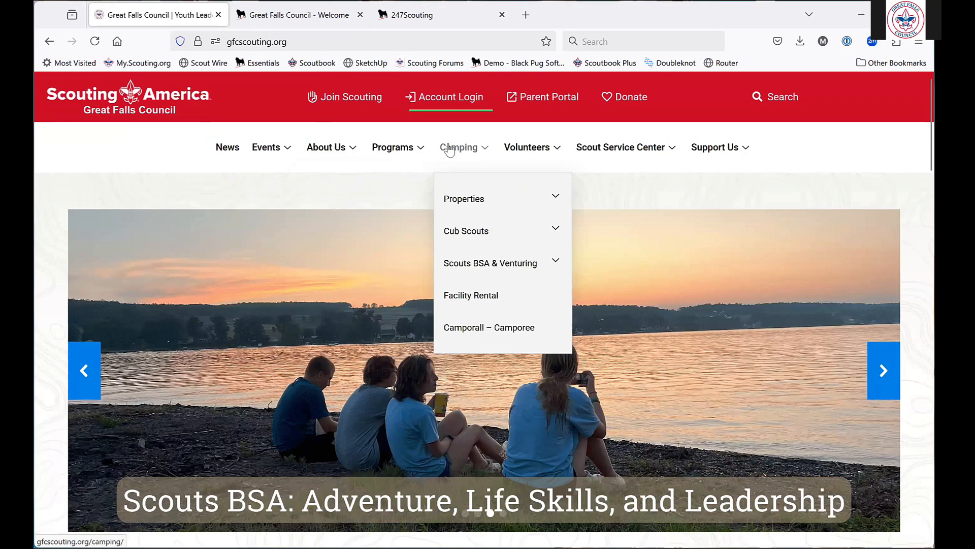
mouse_move(489, 264)
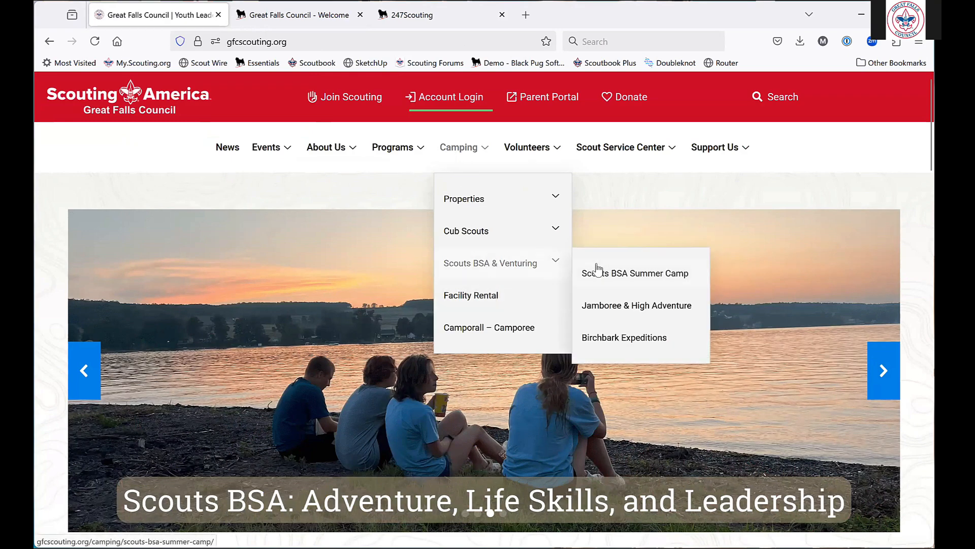
left_click(604, 278)
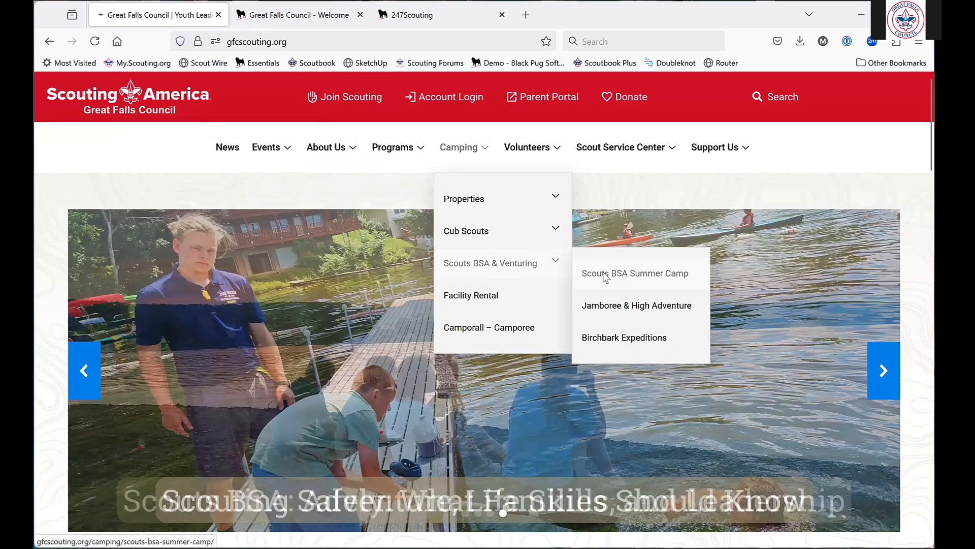
Open the registration page for the July 6-11 Camp Scouthaven session and review its fees, registration timeline and attachments.
scroll(569, 412, "down", 5)
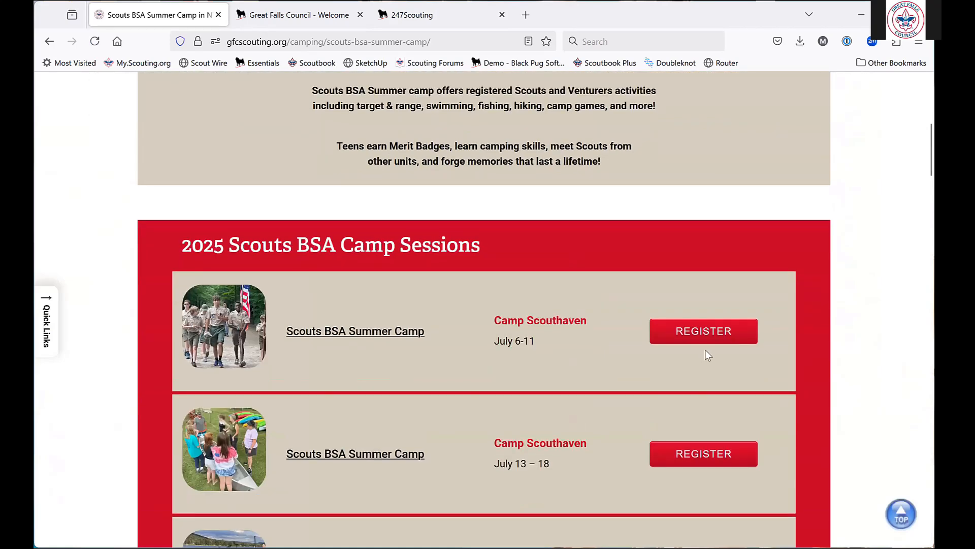
left_click(702, 337)
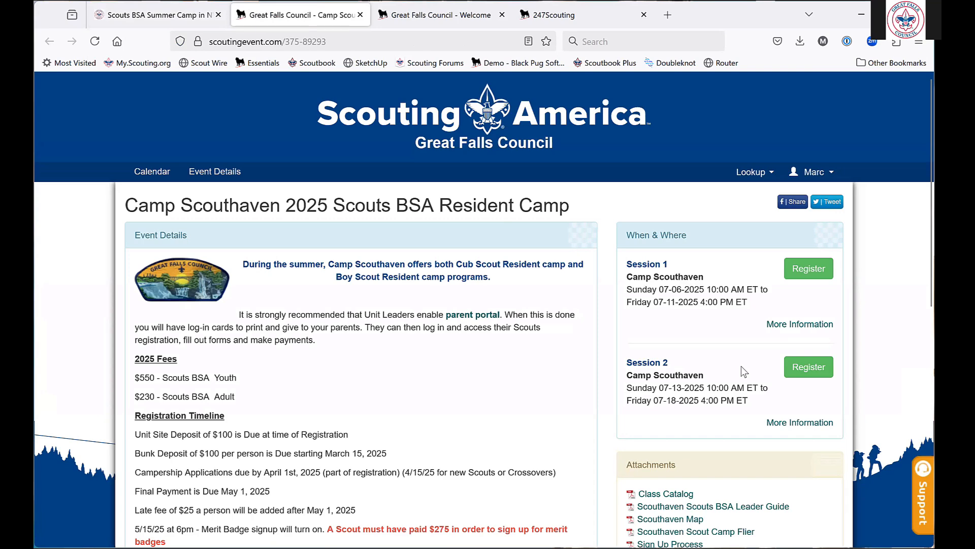
scroll(743, 370, "down", 4)
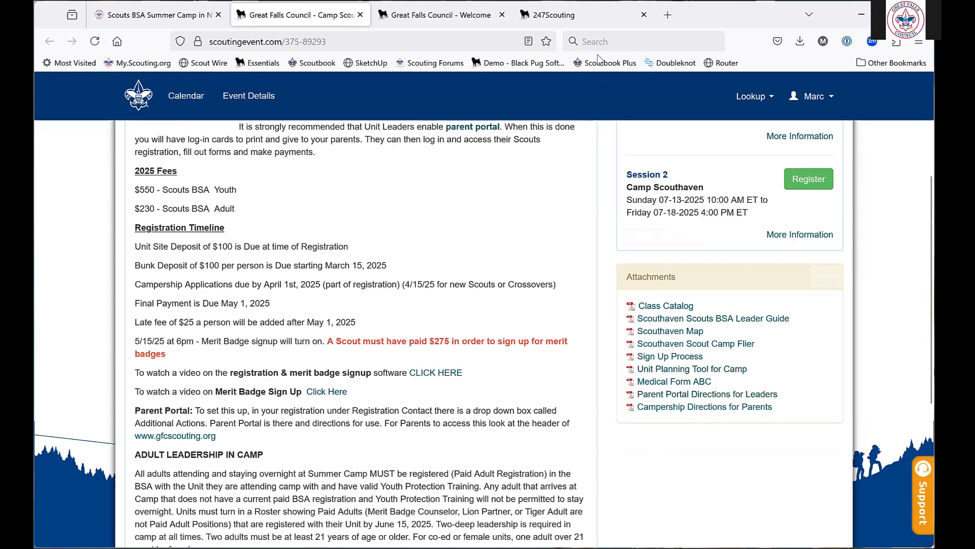
Switch back to the 247Scouting registration and add Archery in Period 1 to the fifth youth's classes.
left_click(574, 23)
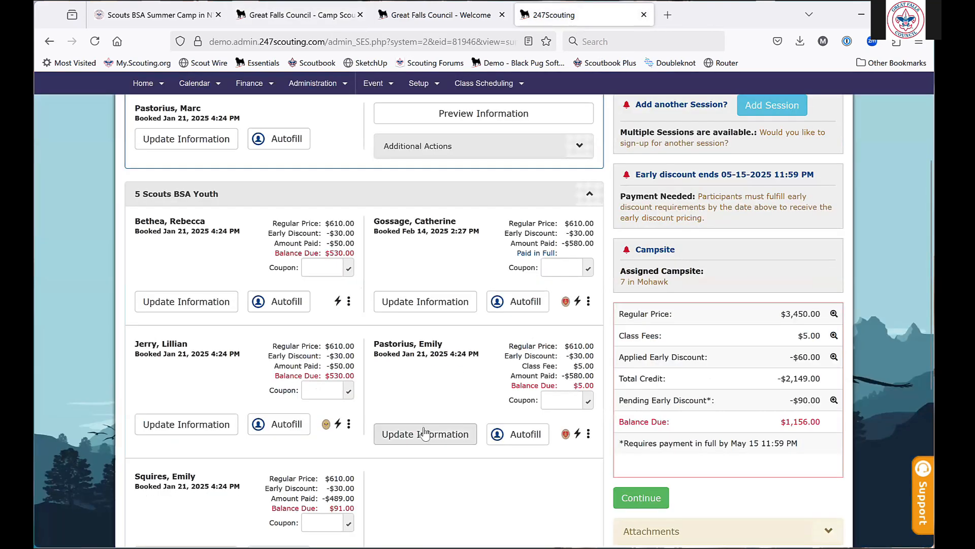
scroll(251, 480, "down", 3)
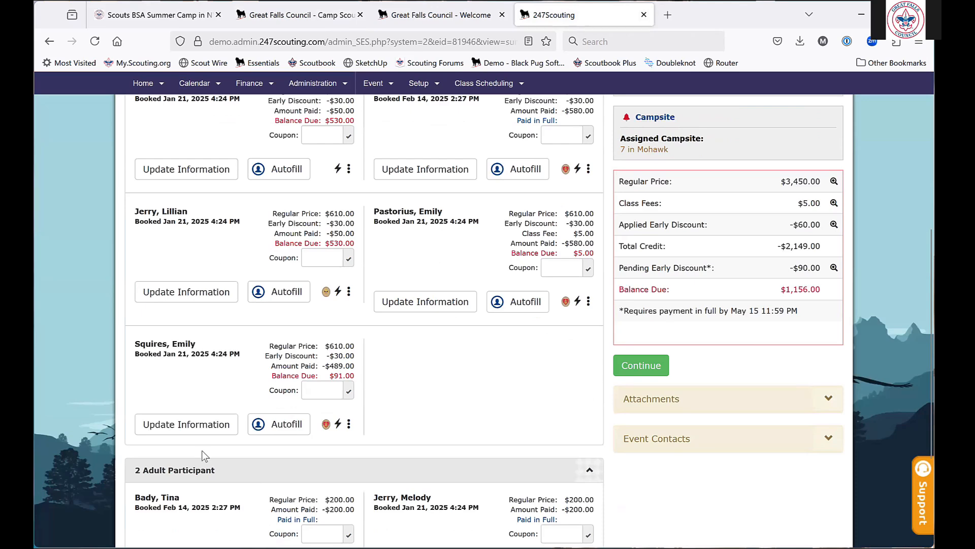
left_click(196, 433)
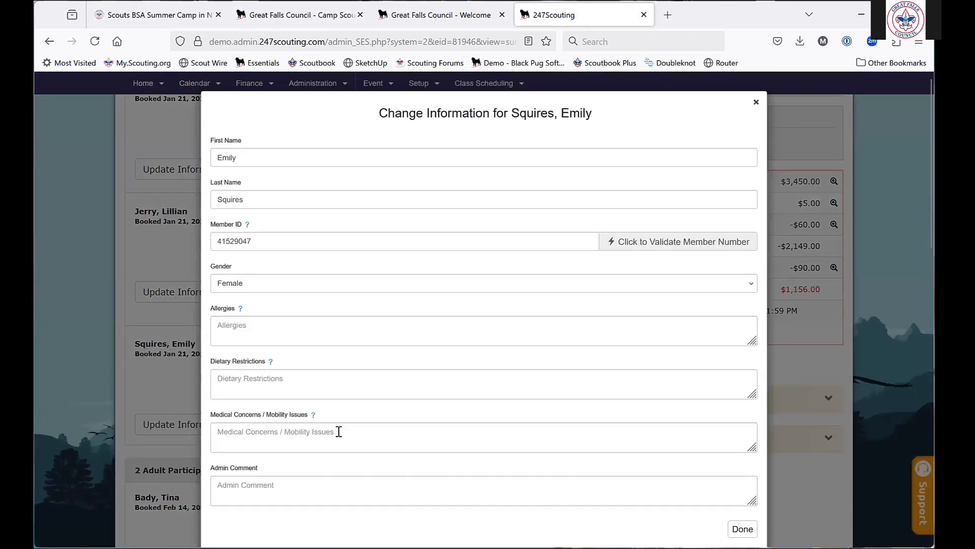
scroll(338, 448, "down", 5)
scroll(338, 448, "down", 8)
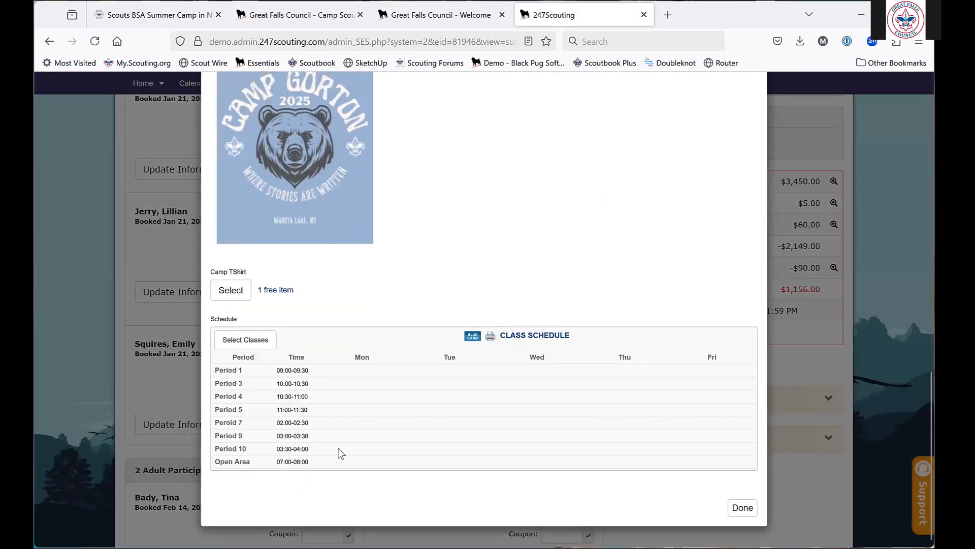
left_click(246, 341)
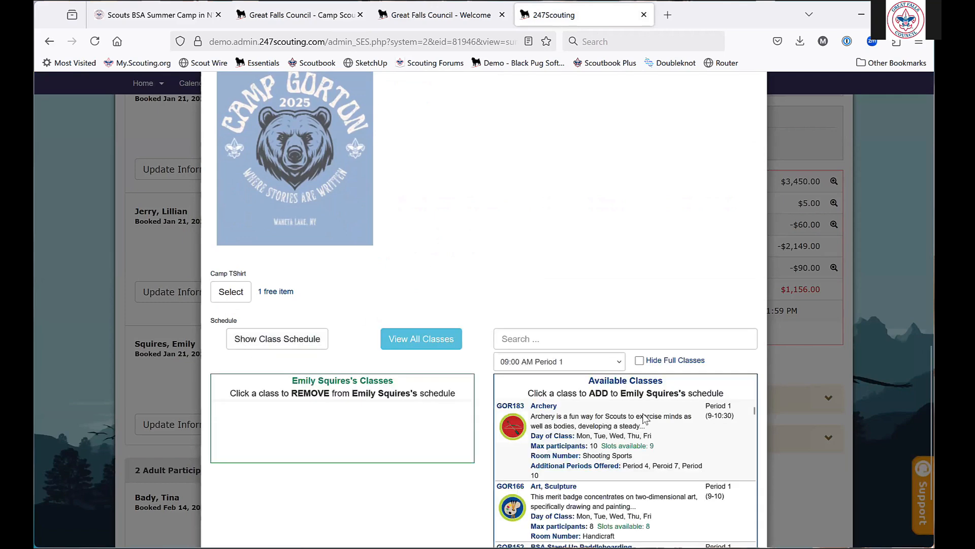
left_click(619, 445)
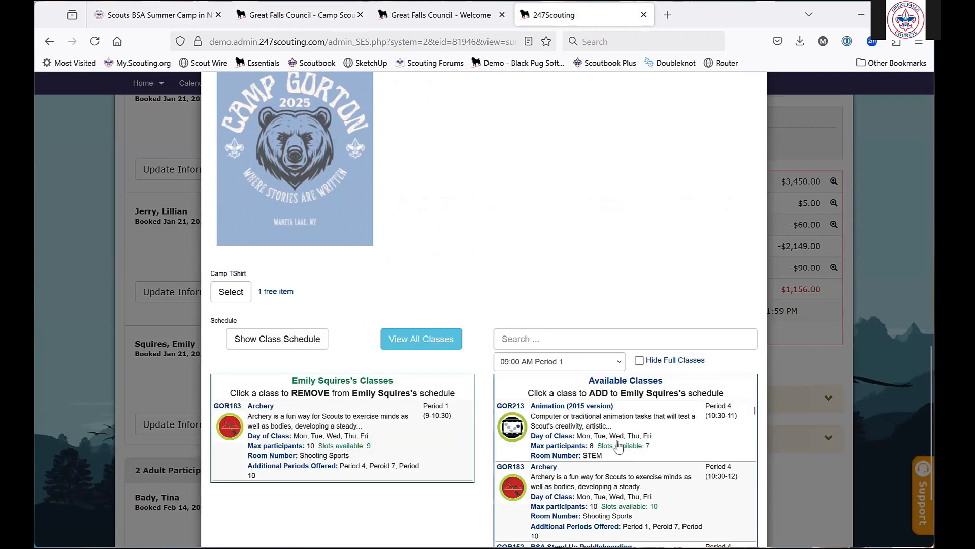
Review the fifth youth's information form from the class lists back up through the personal details, and close it.
scroll(620, 274, "down", 2)
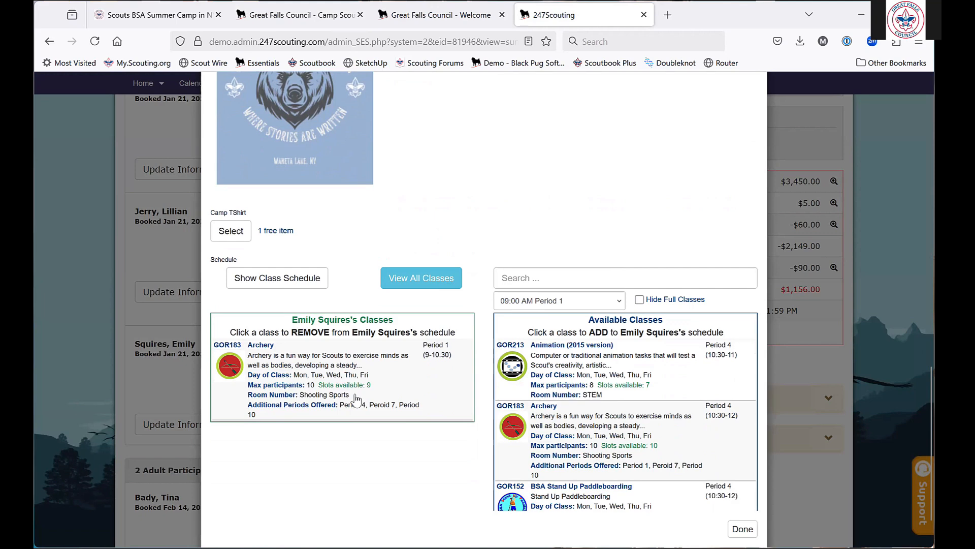
scroll(592, 152, "up", 8)
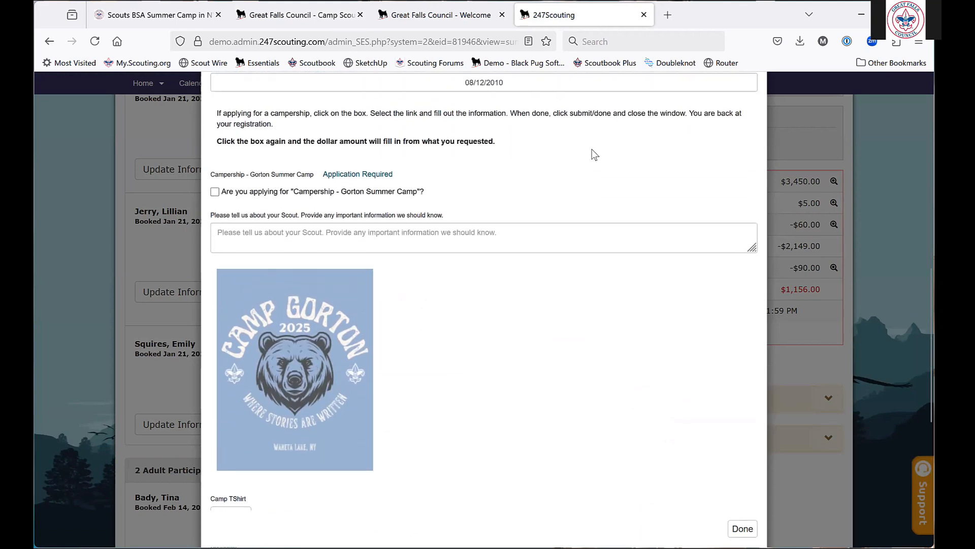
scroll(594, 152, "up", 7)
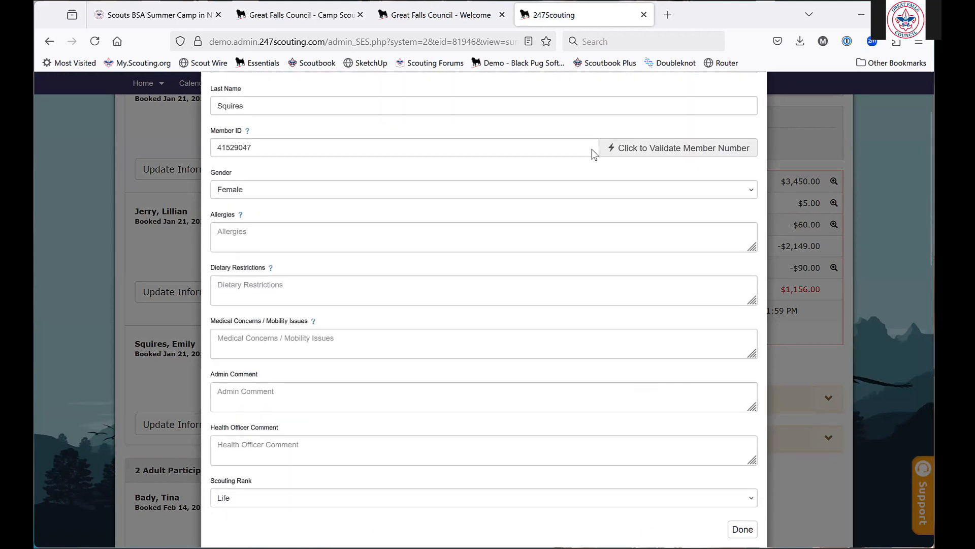
scroll(686, 238, "down", 10)
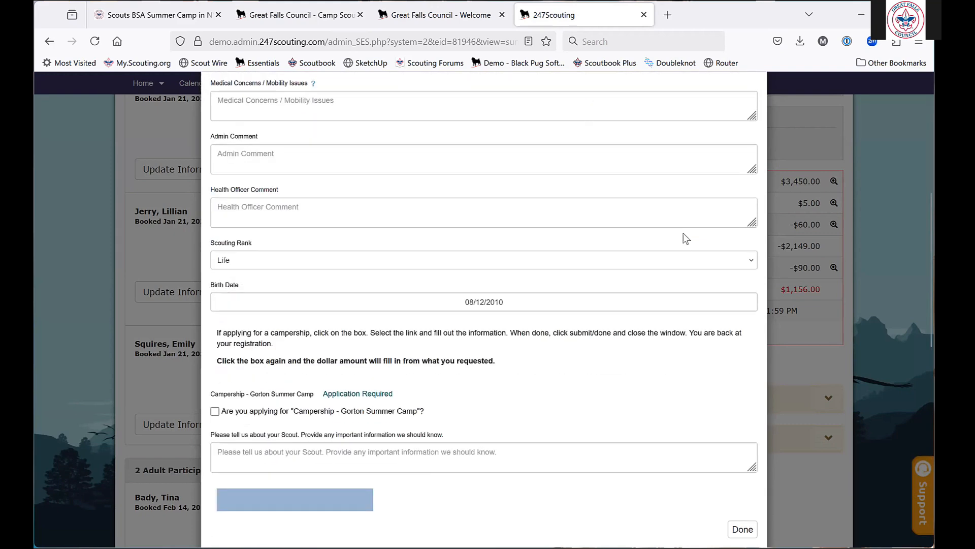
scroll(686, 238, "down", 1)
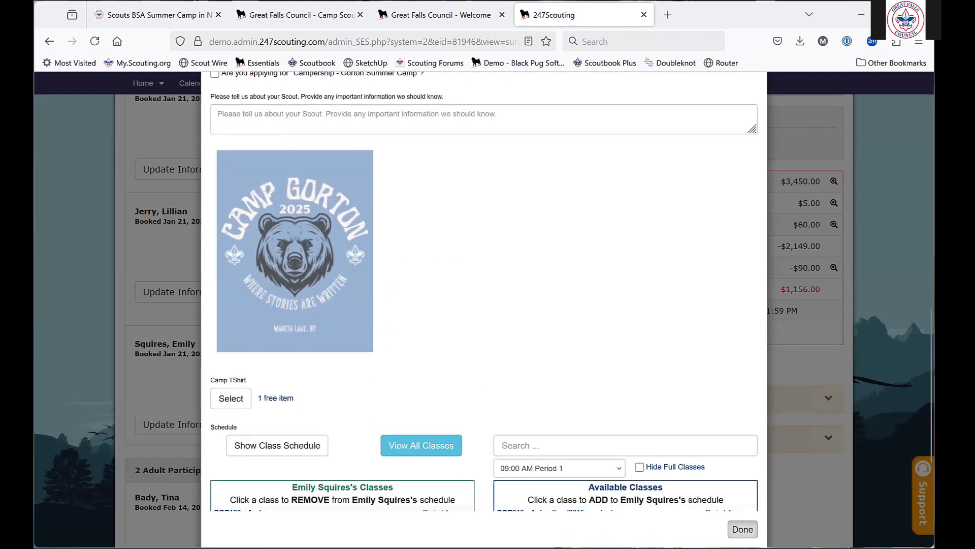
left_click(743, 529)
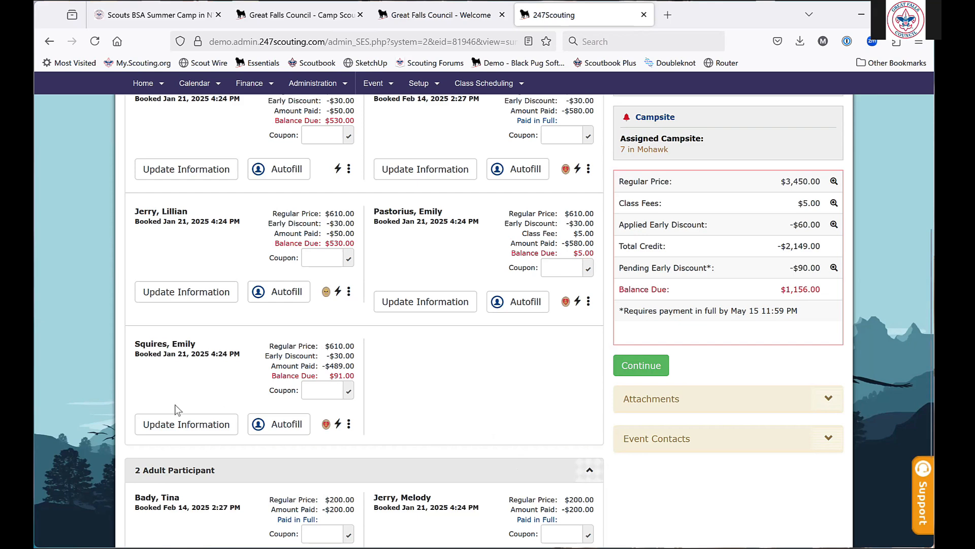
Reopen the fifth youth's form, add Animation (2015 version) in Period 4 to the classes, and close the form.
left_click(173, 430)
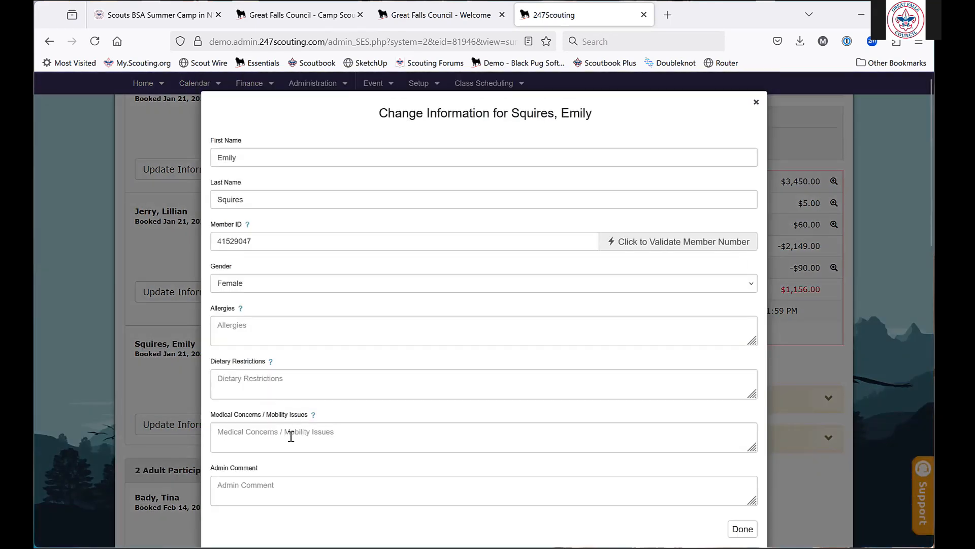
scroll(290, 437, "down", 15)
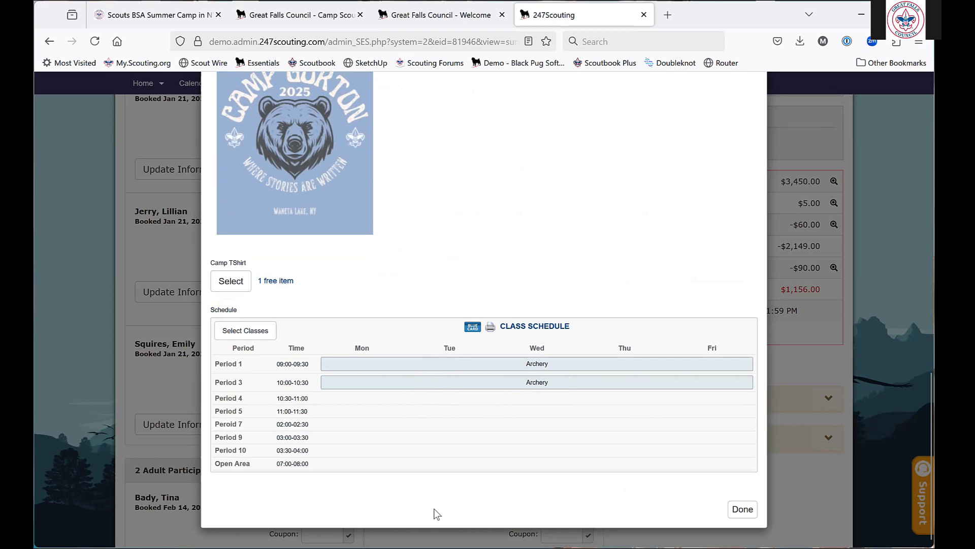
left_click(246, 331)
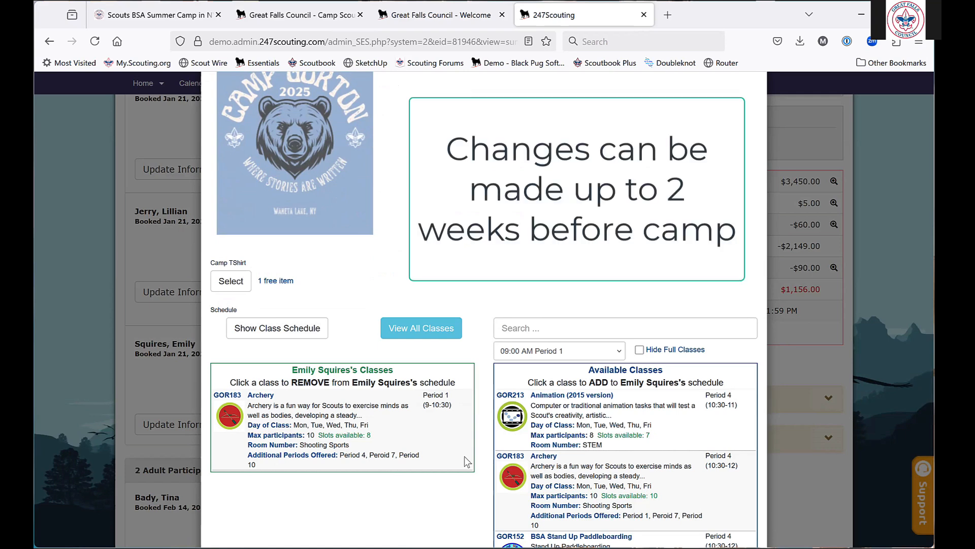
left_click(611, 429)
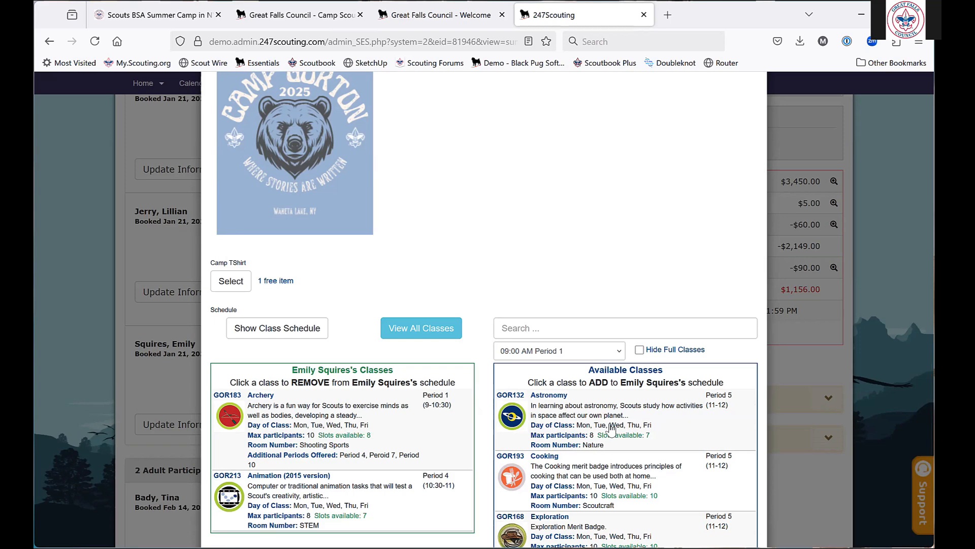
scroll(611, 429, "down", 5)
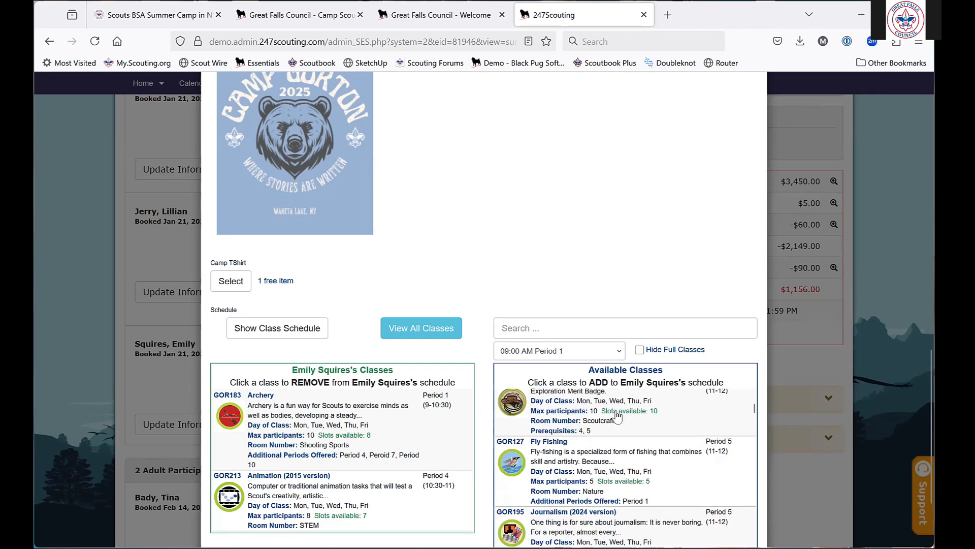
scroll(686, 282, "down", 4)
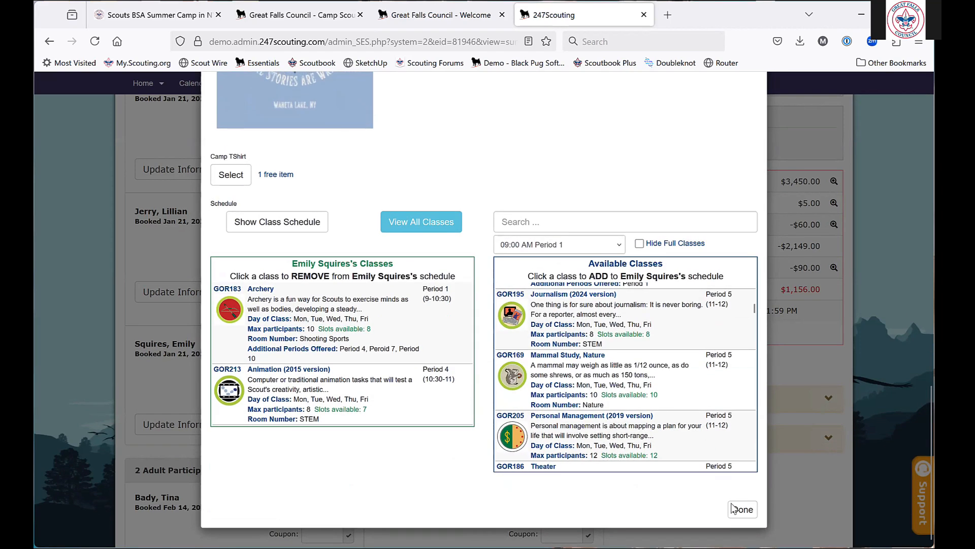
left_click(739, 509)
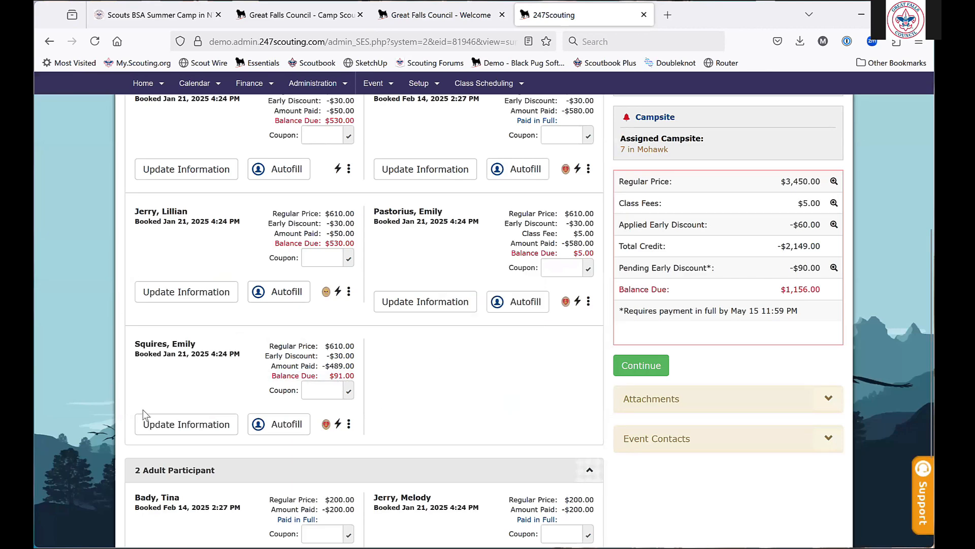
Remove Animation (2015 version) in Period 4 from the fifth youth's classes and close the information form.
left_click(161, 429)
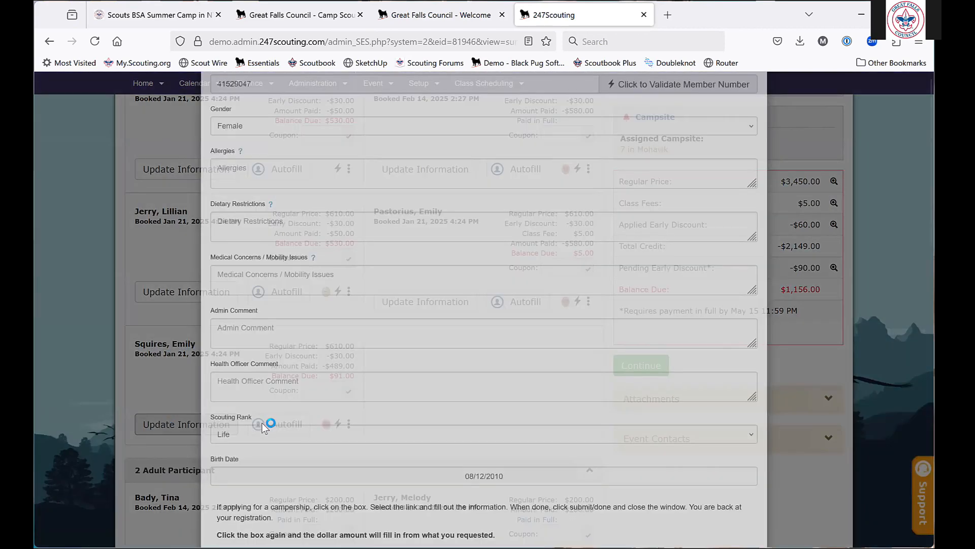
scroll(289, 444, "down", 5)
scroll(287, 441, "down", 10)
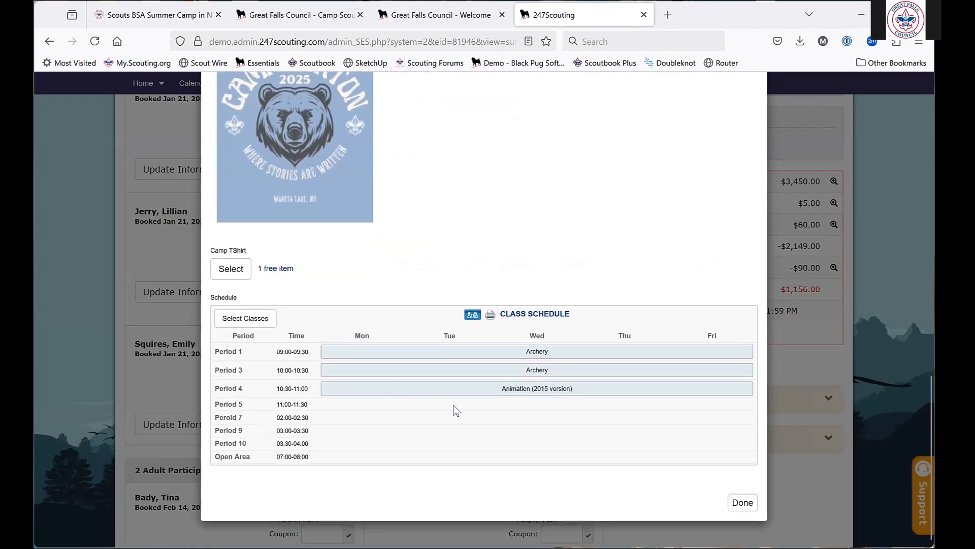
left_click(247, 320)
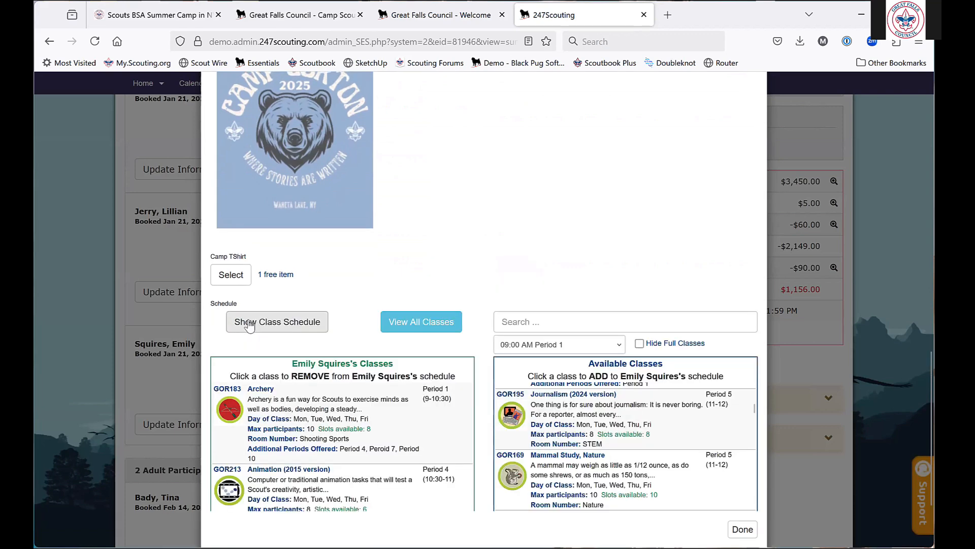
left_click(293, 496)
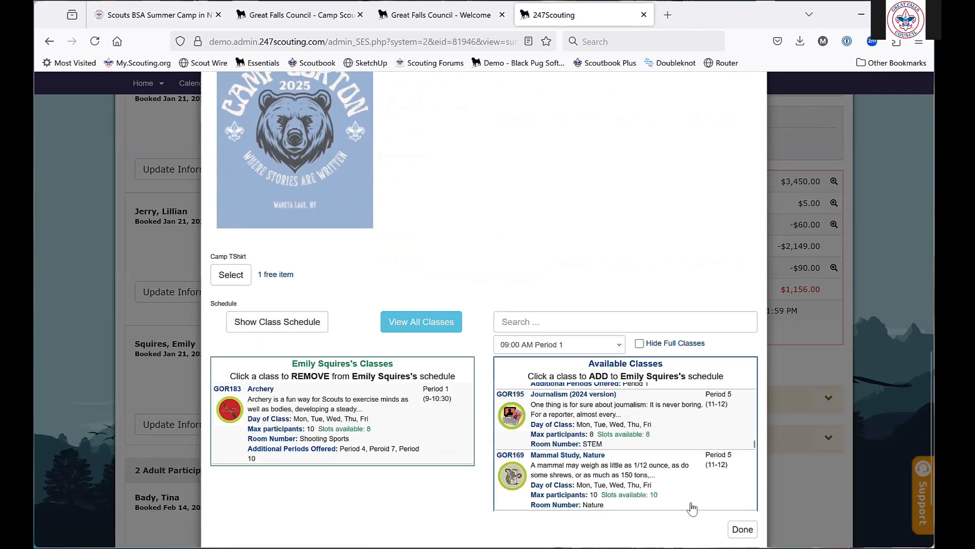
left_click(747, 528)
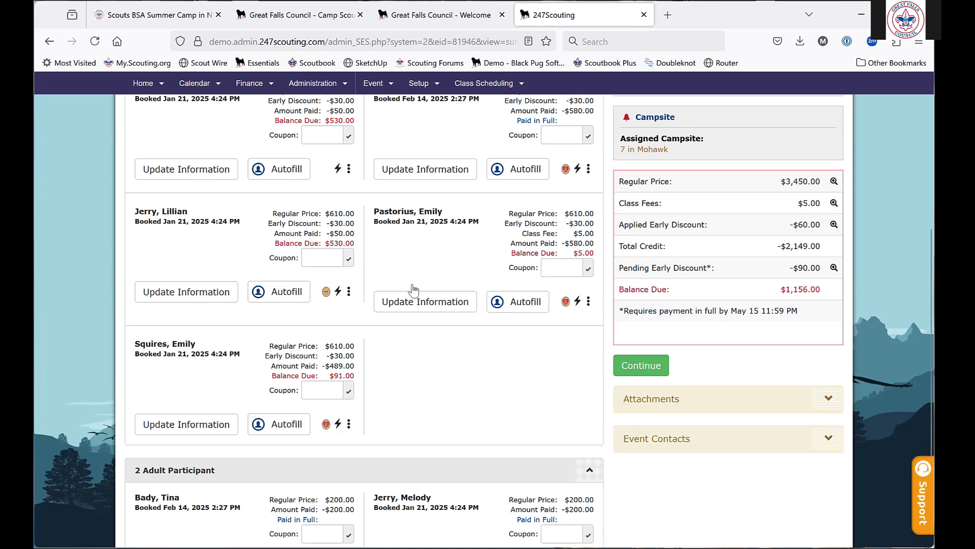
Reopen the fifth youth's class selection and search the available classes for "archer".
left_click(200, 423)
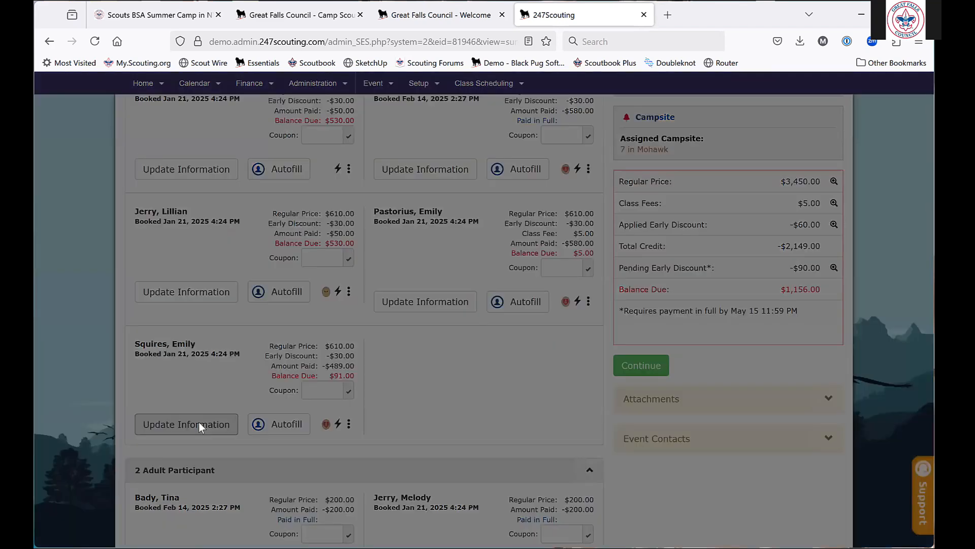
scroll(394, 455, "down", 10)
scroll(394, 455, "down", 3)
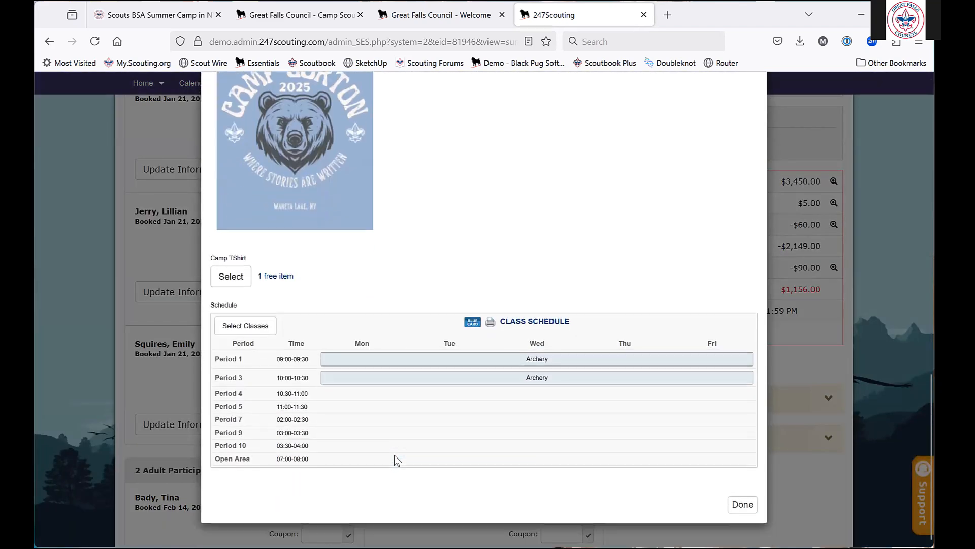
left_click(247, 335)
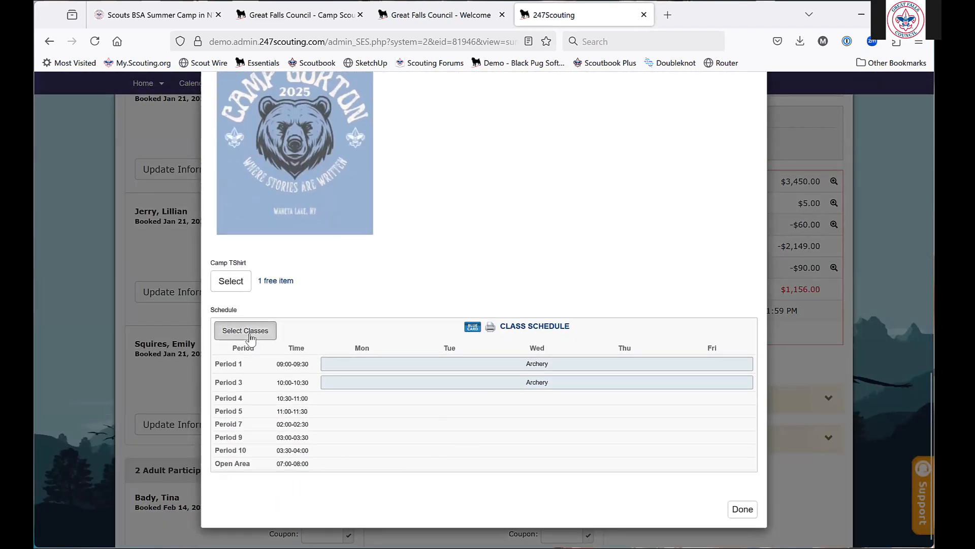
scroll(474, 414, "down", 1)
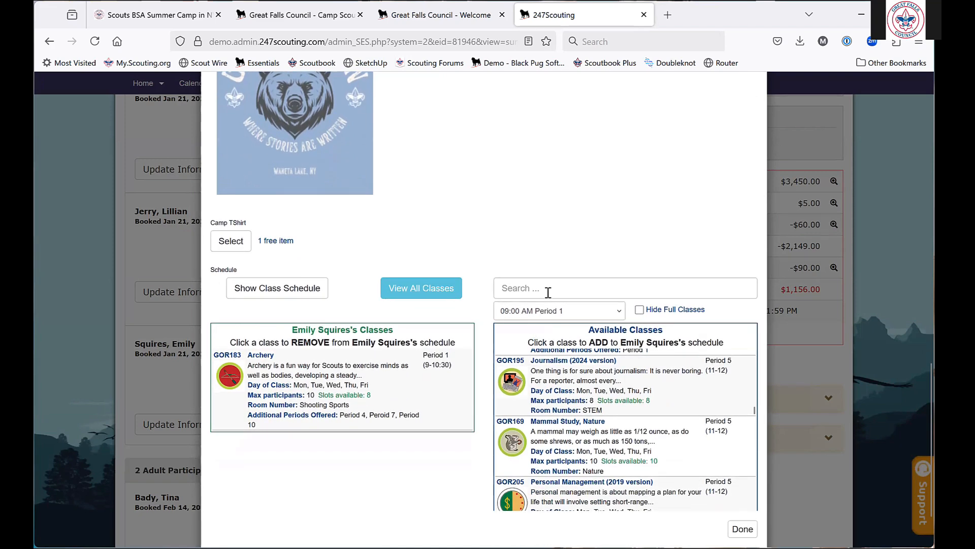
left_click(548, 293)
type("archer")
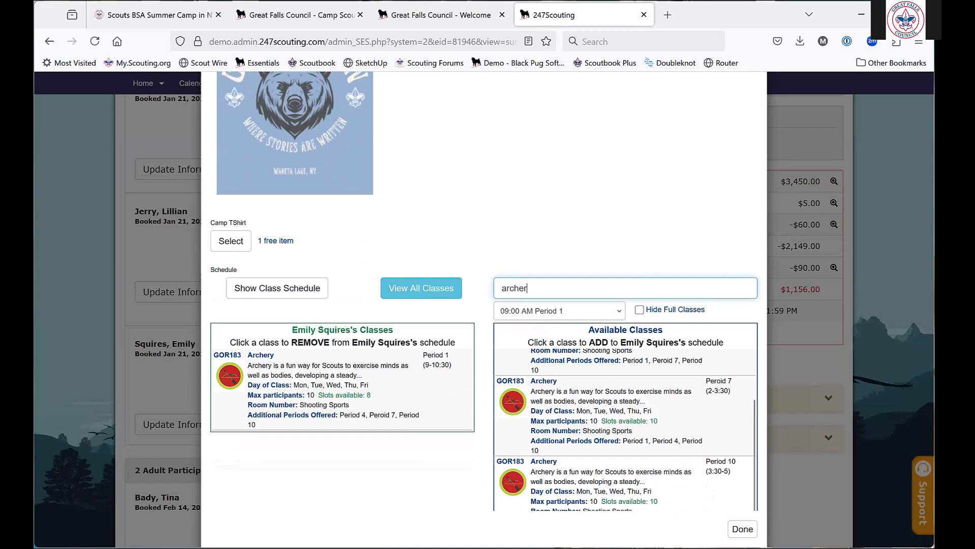
Add the Archery classes in Period 7, Period 4 and Period 10 to the fifth youth's schedule.
left_click(569, 409)
scroll(570, 406, "down", 1)
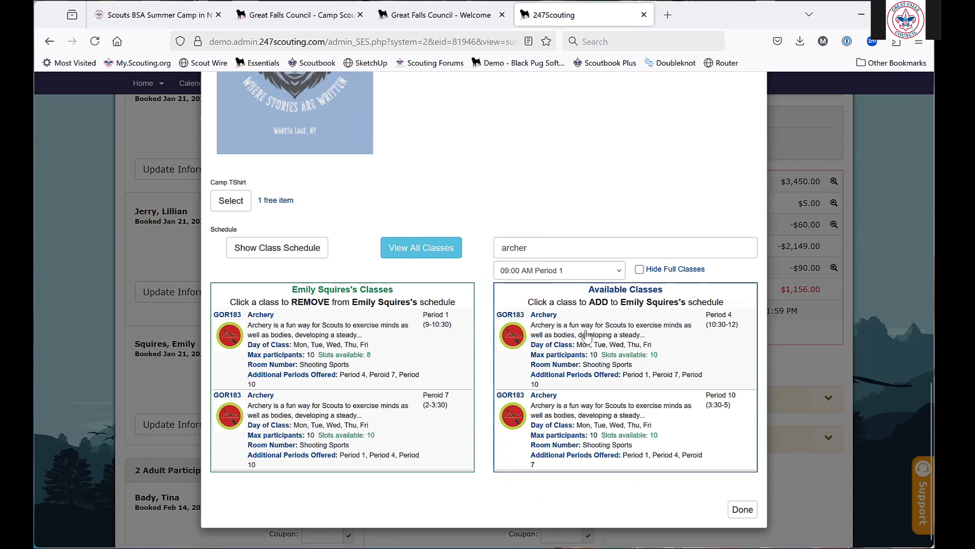
left_click(585, 336)
left_click(585, 335)
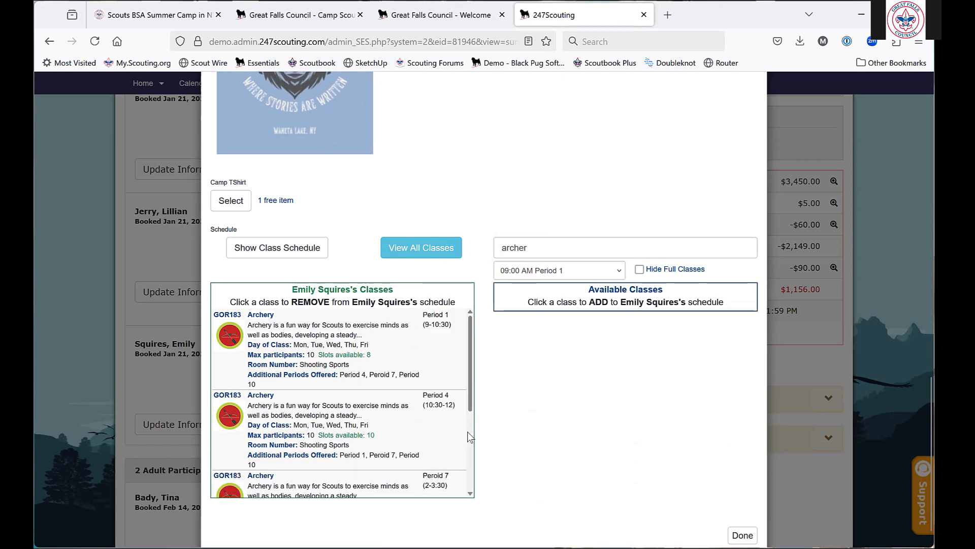
scroll(438, 435, "down", 3)
scroll(438, 436, "down", 1)
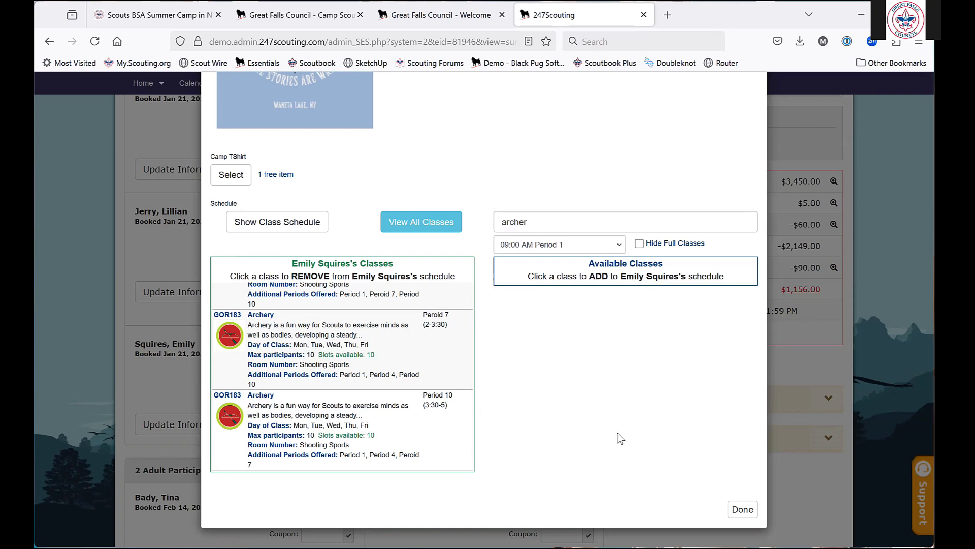
Finish the fifth youth's class selection and add one New Scout (including Crossover) participant to the registration.
left_click(742, 511)
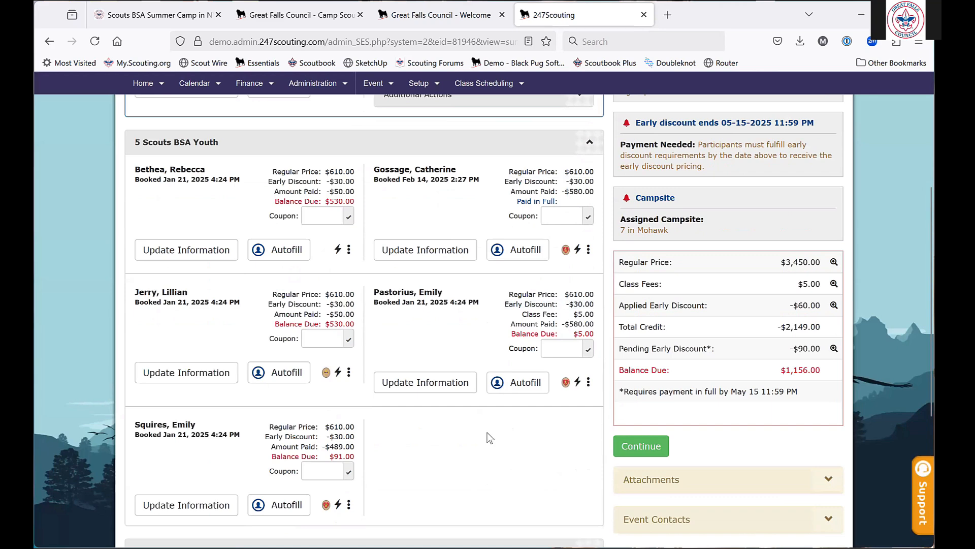
scroll(489, 438, "up", 2)
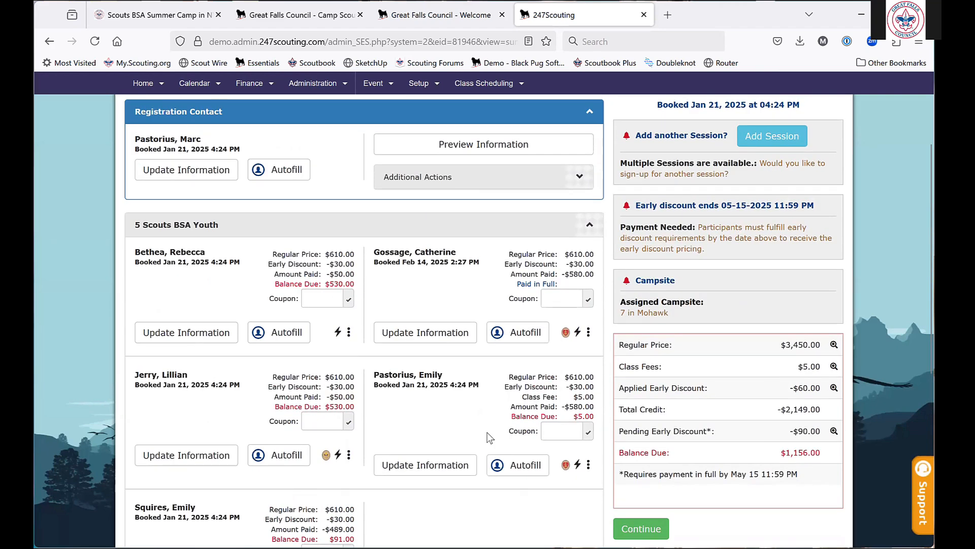
left_click(482, 178)
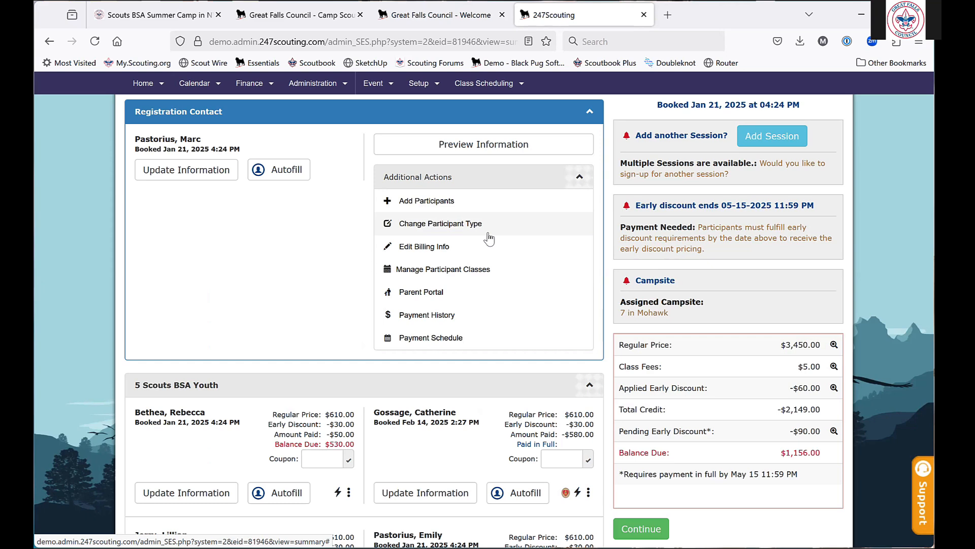
left_click(470, 206)
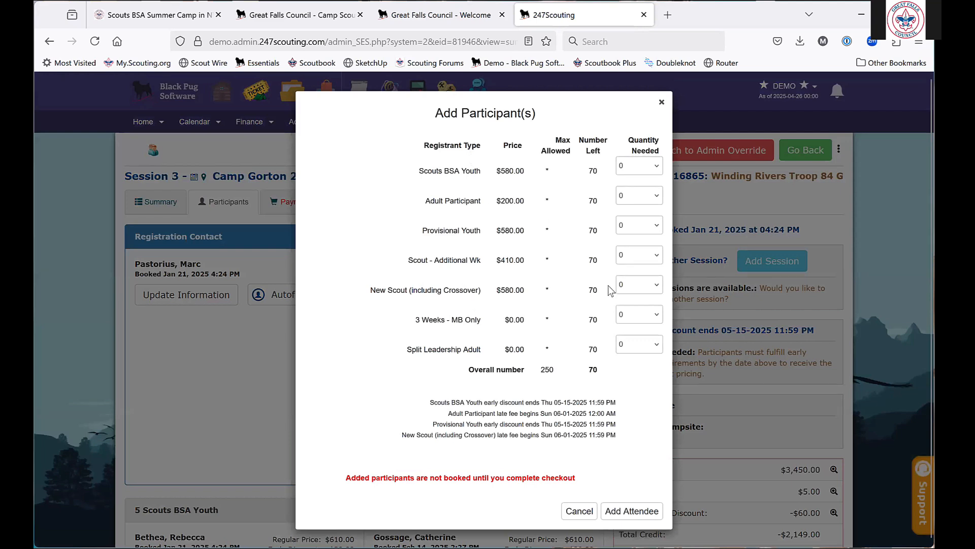
left_click(658, 290)
left_click(632, 316)
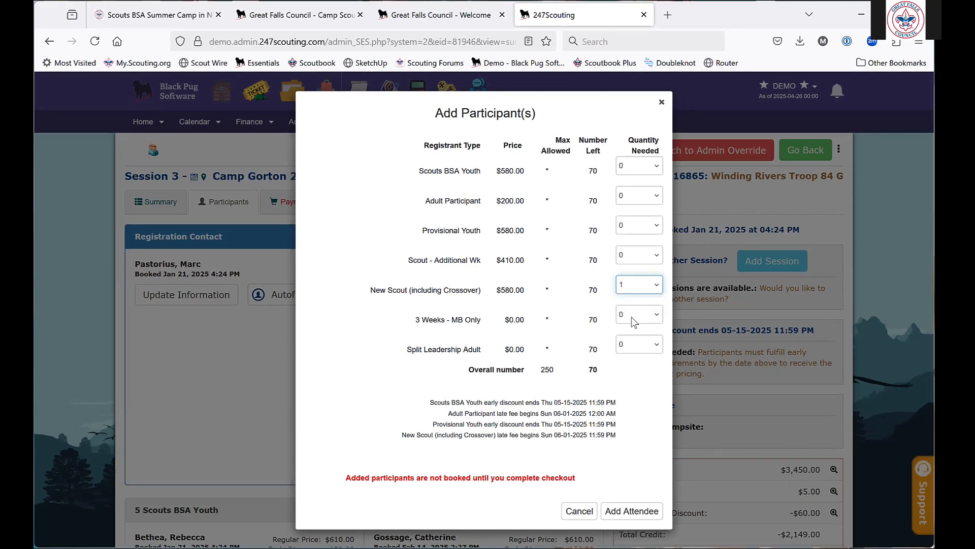
left_click(628, 506)
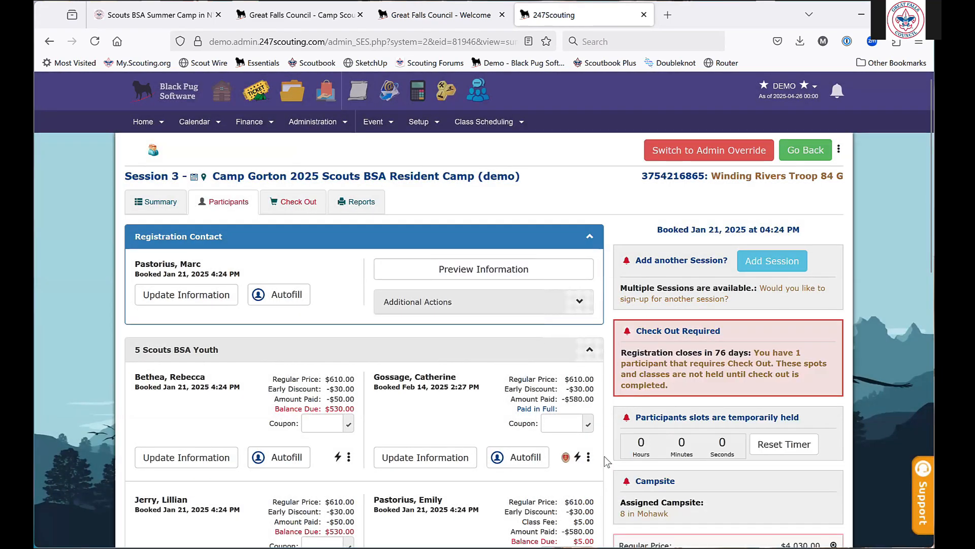
Examine the updated participants page, including the new New Scout (including Crossover) entry, the Check Out Required notice and the assigned campsite.
scroll(606, 461, "down", 4)
scroll(607, 461, "down", 3)
scroll(607, 462, "up", 3)
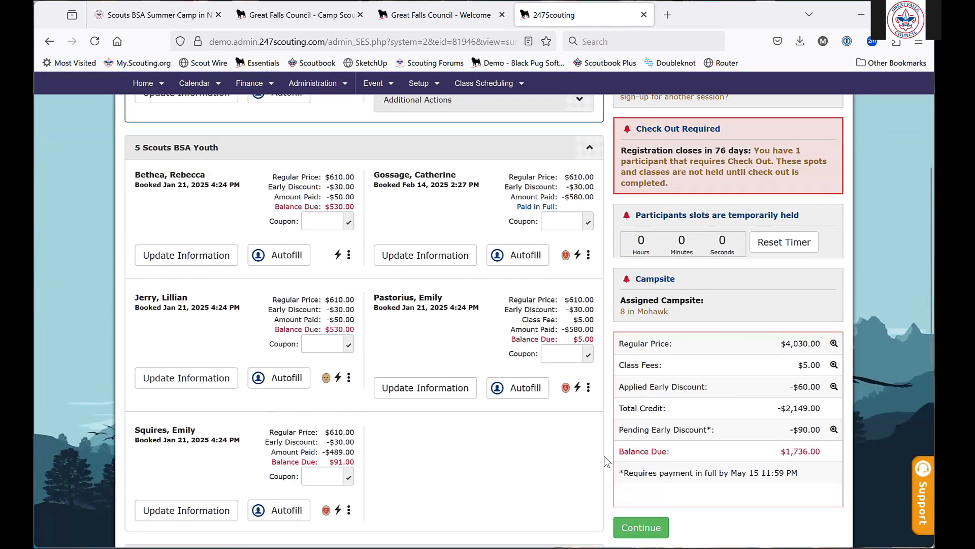
scroll(607, 462, "down", 8)
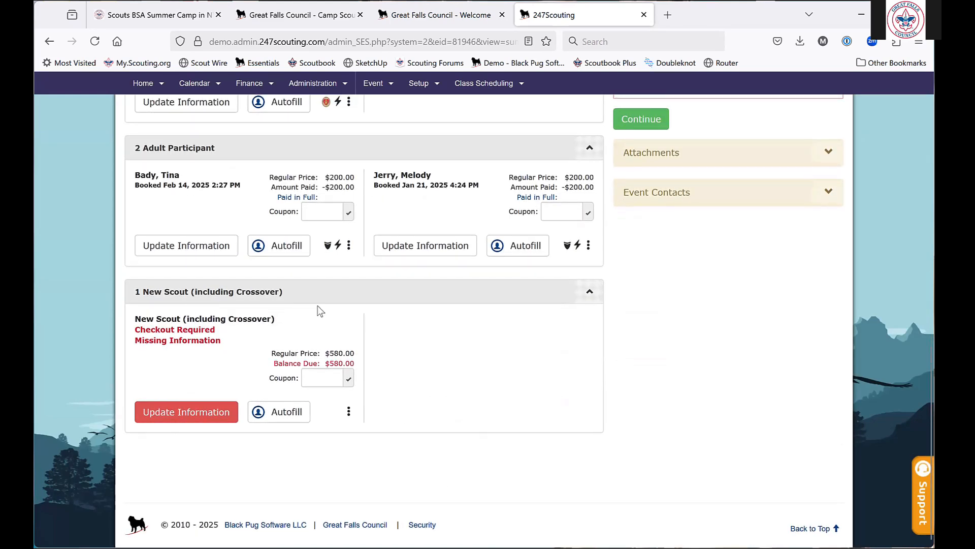
scroll(379, 182, "up", 8)
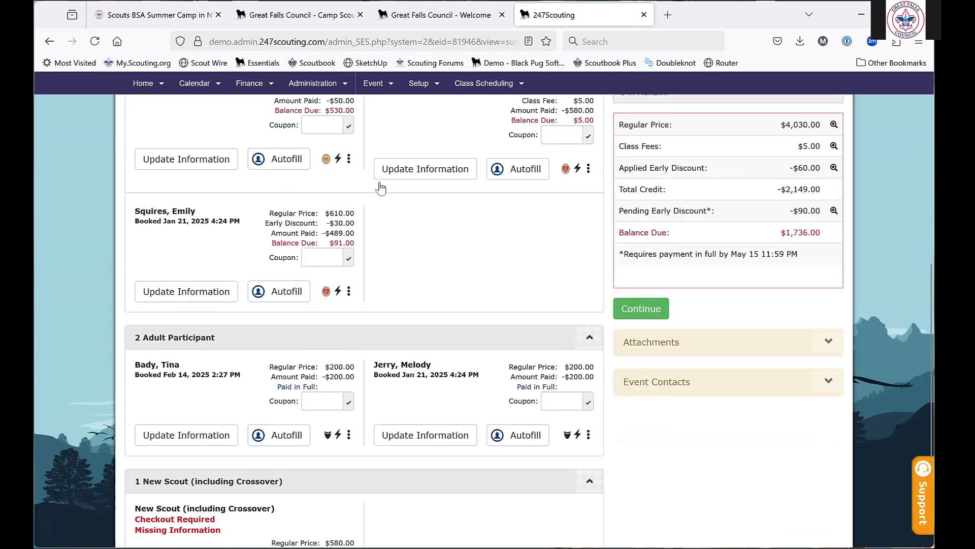
scroll(382, 187, "down", 8)
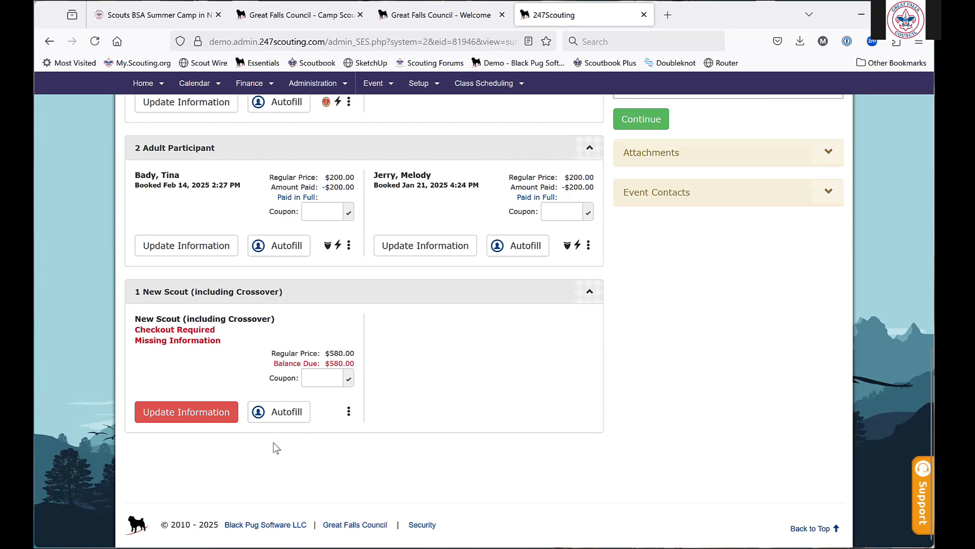
scroll(599, 355, "up", 12)
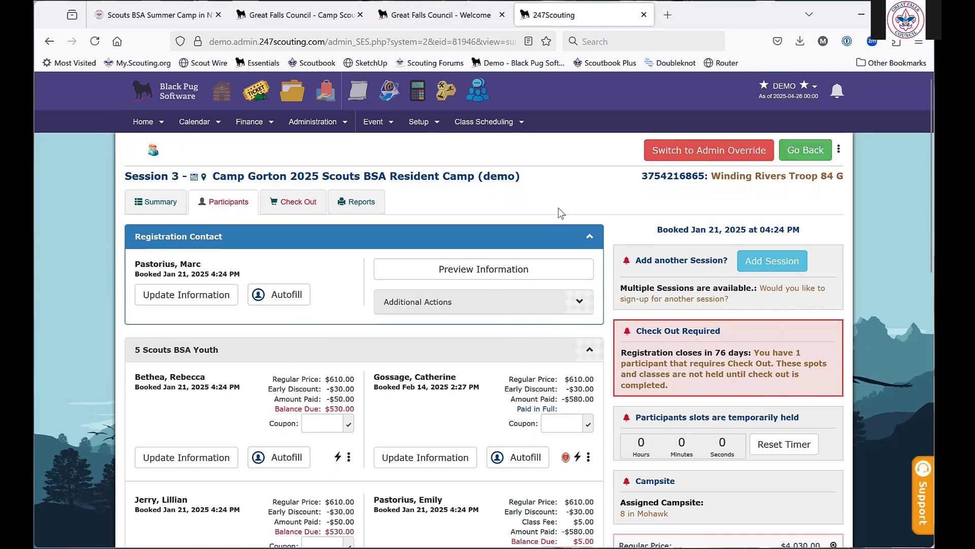
scroll(433, 323, "down", 8)
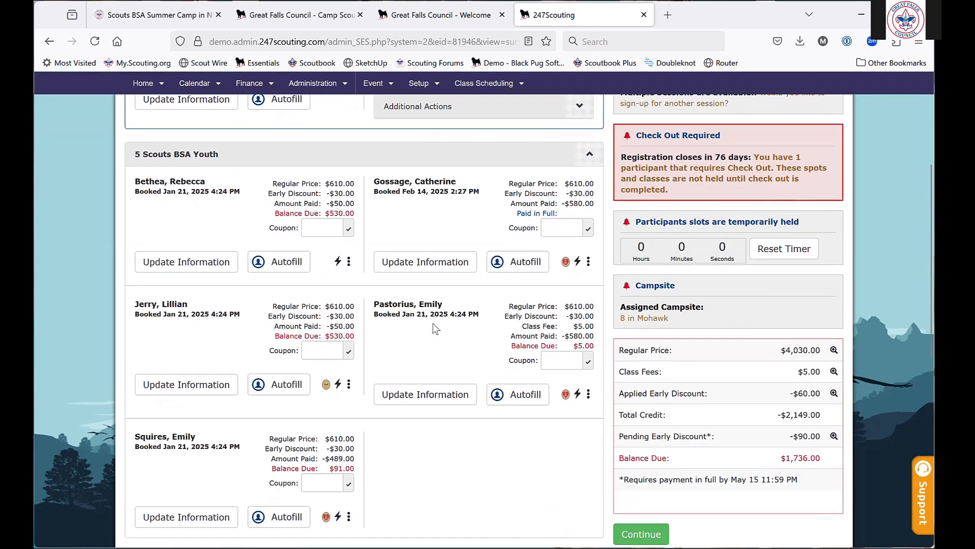
View the troop records available to autofill the New Scout and the blank information form, closing both without entering anything.
scroll(433, 323, "down", 4)
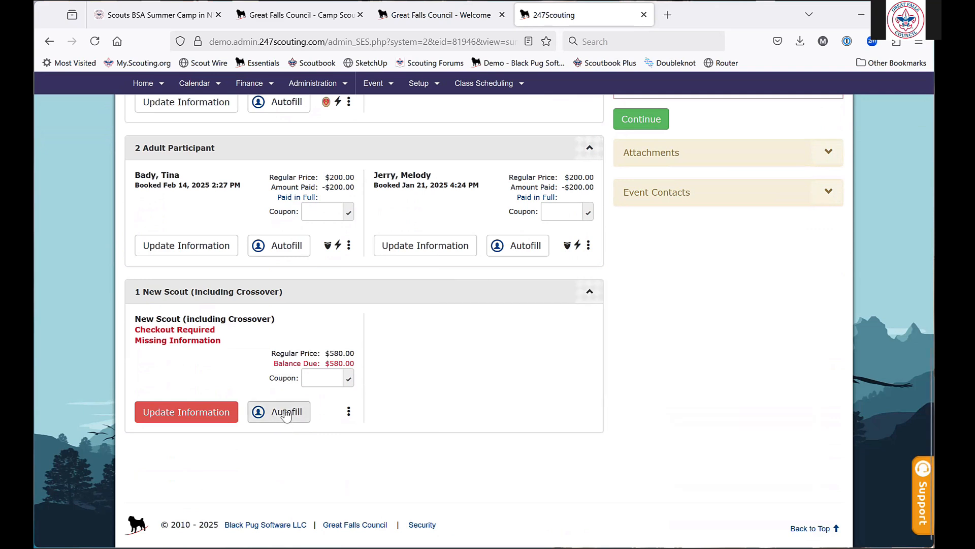
left_click(286, 412)
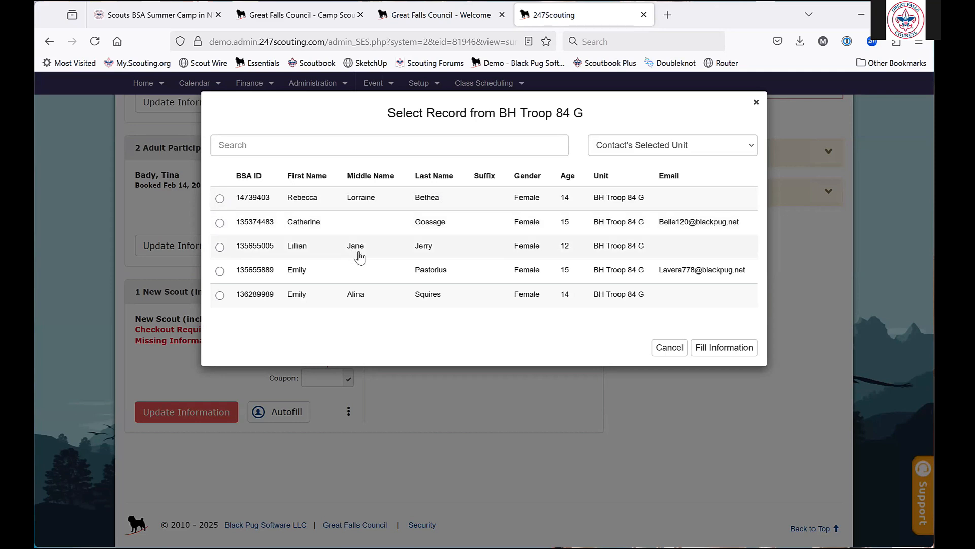
left_click(669, 348)
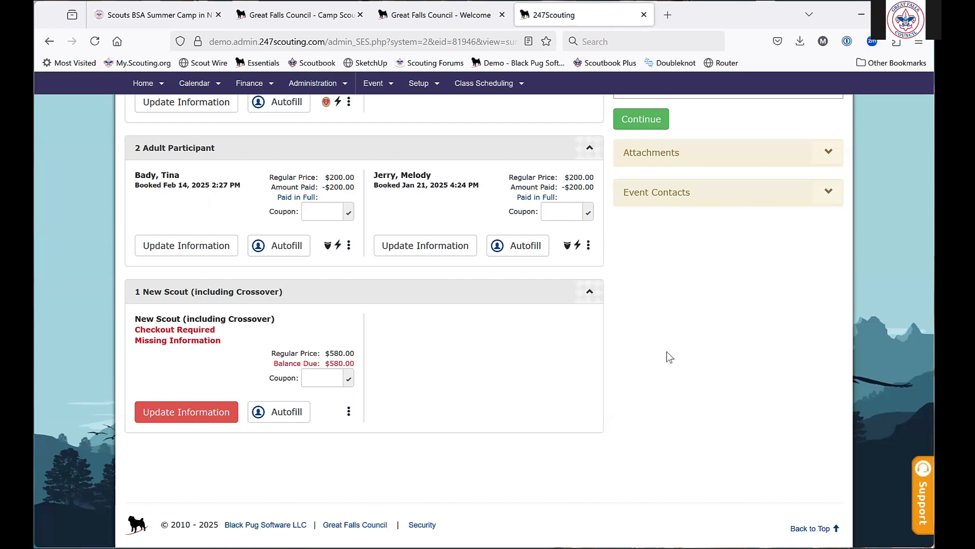
left_click(196, 413)
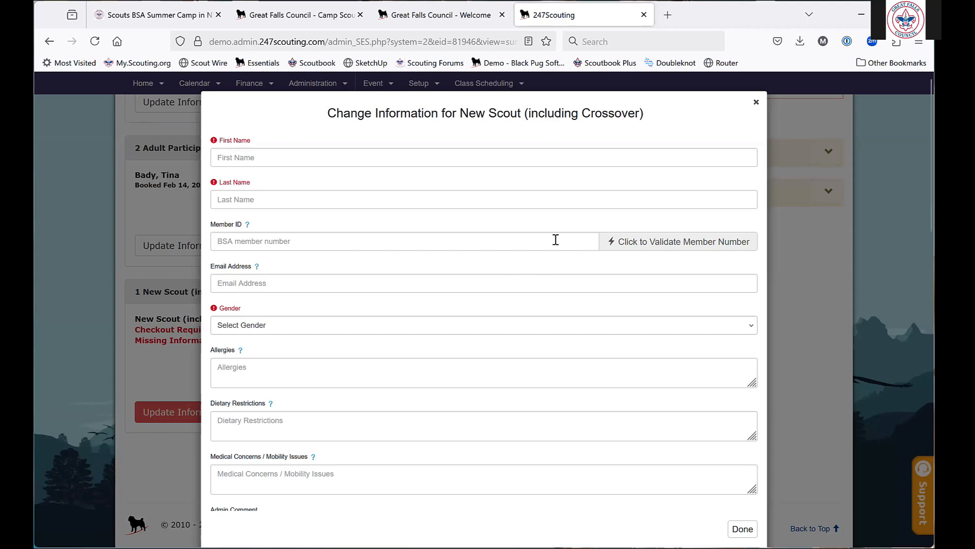
left_click(757, 103)
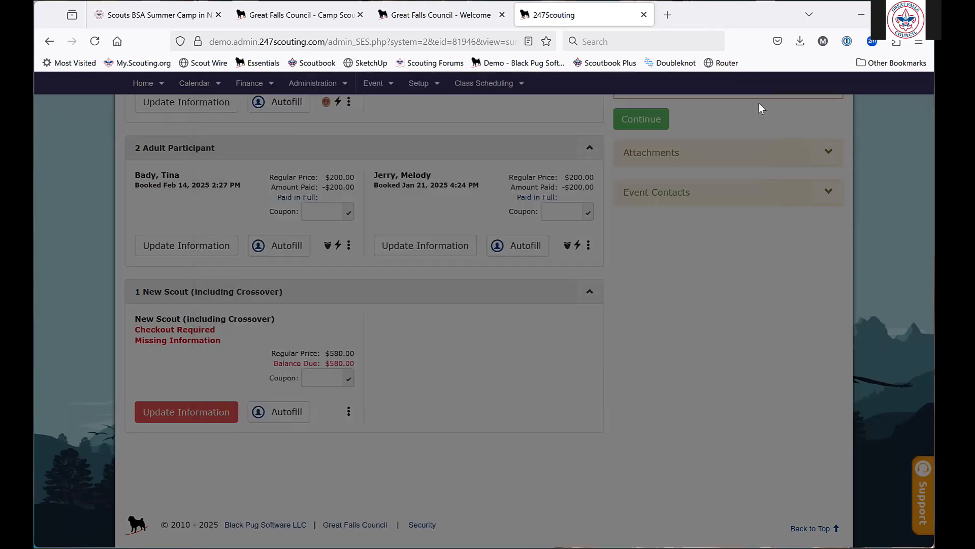
Review the cost summary and participant entries, and open the registration's reports.
scroll(656, 259, "up", 7)
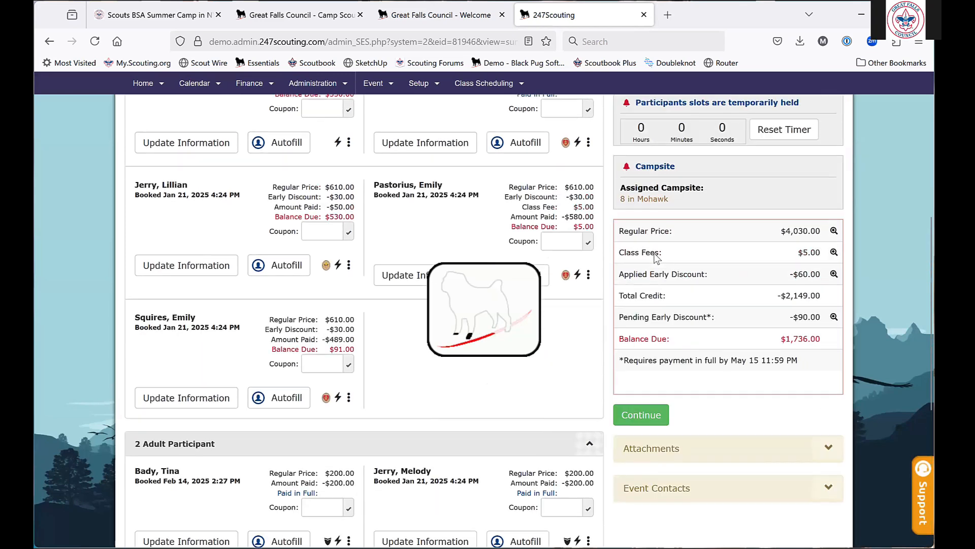
scroll(655, 253, "down", 5)
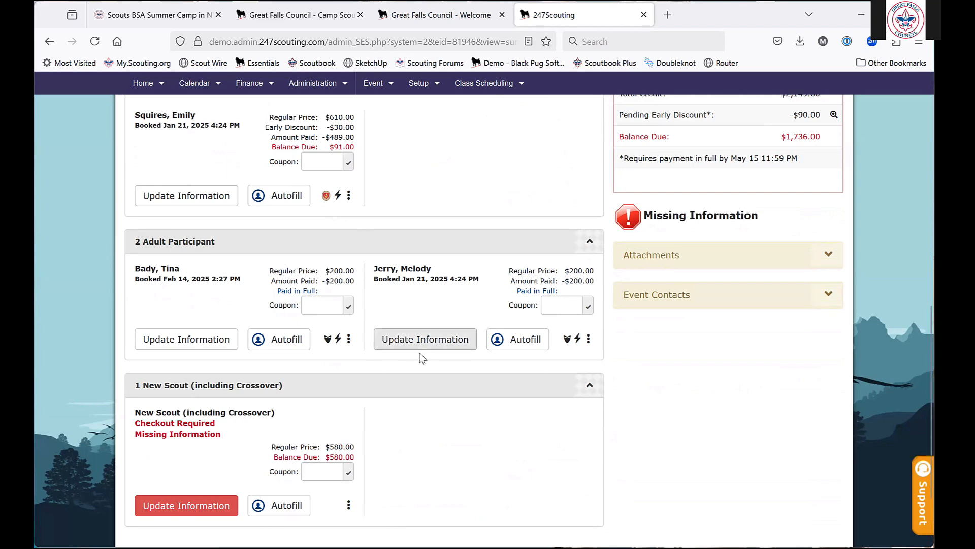
scroll(420, 355, "up", 6)
scroll(420, 358, "up", 2)
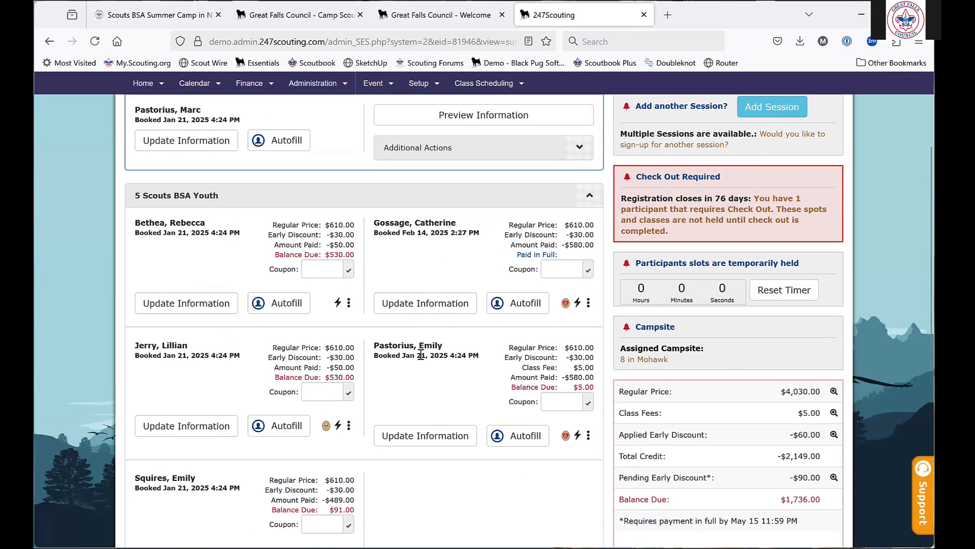
scroll(420, 358, "up", 2)
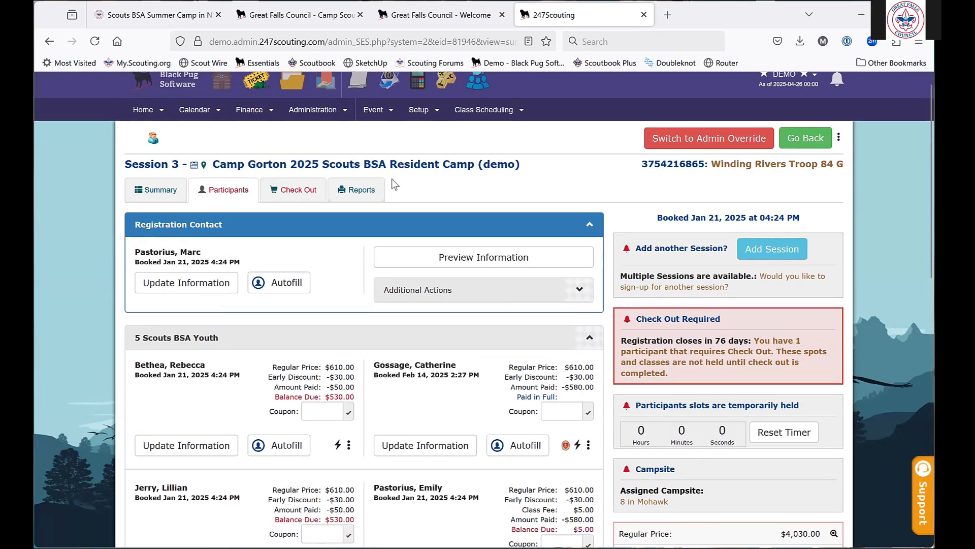
left_click(364, 190)
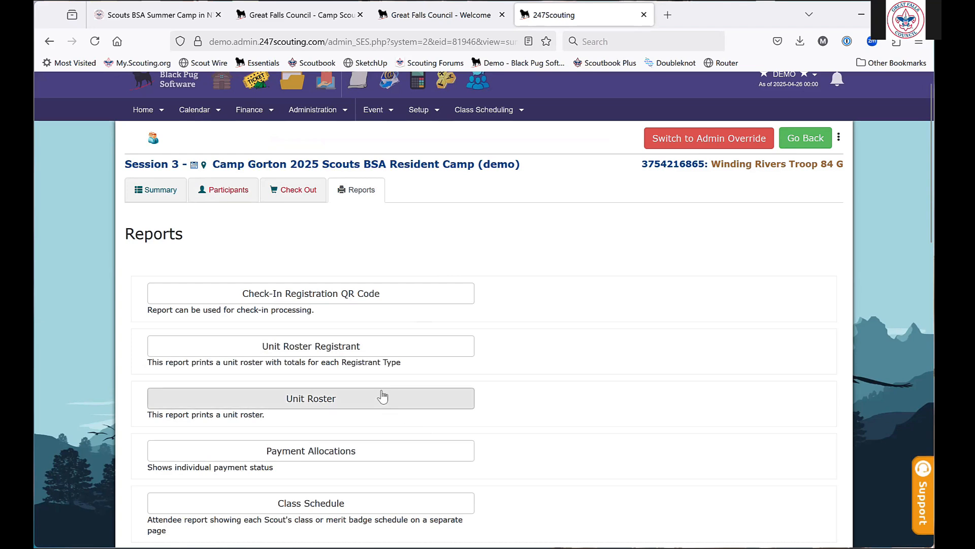
Read through the available reports, from the check-in QR code and rosters to the Scoutbook Export and its extension links.
scroll(383, 395, "down", 3)
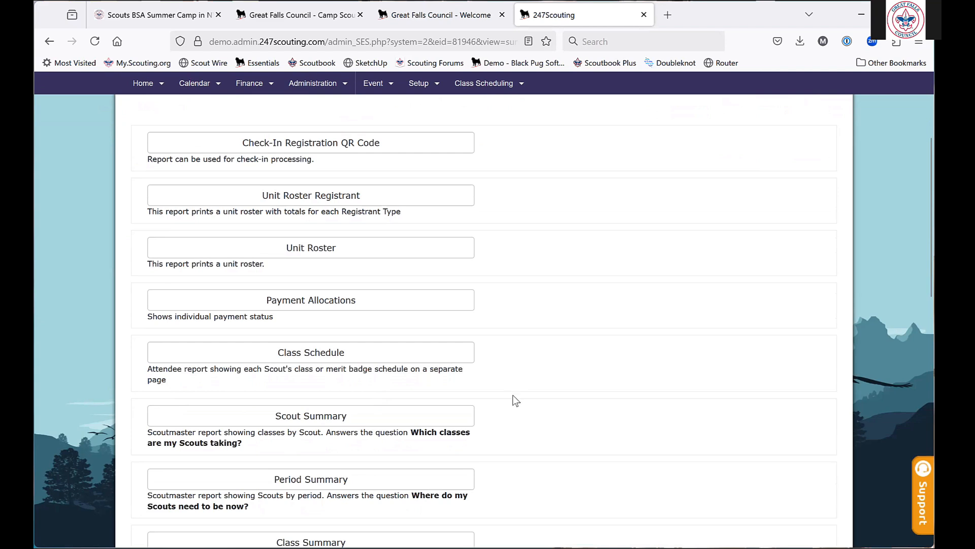
scroll(515, 400, "down", 1)
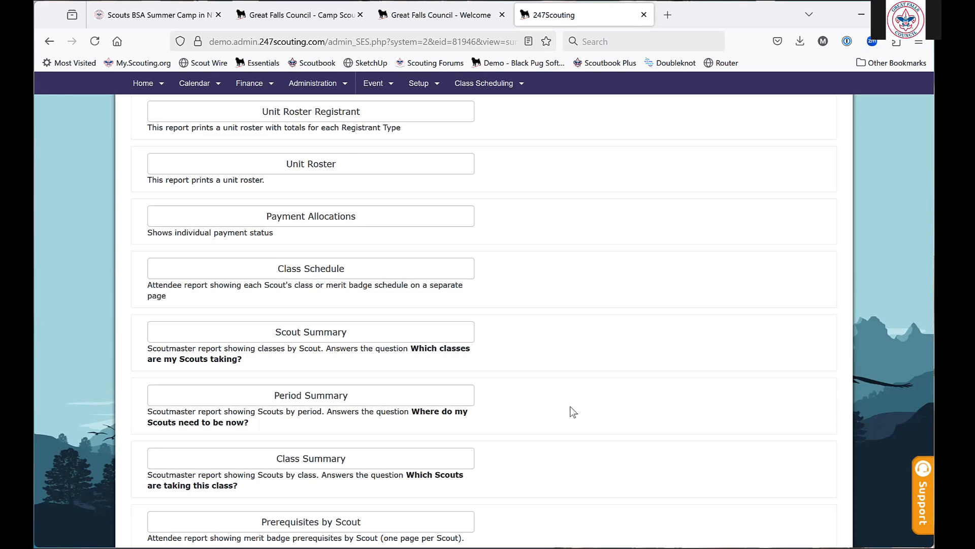
scroll(573, 412, "down", 3)
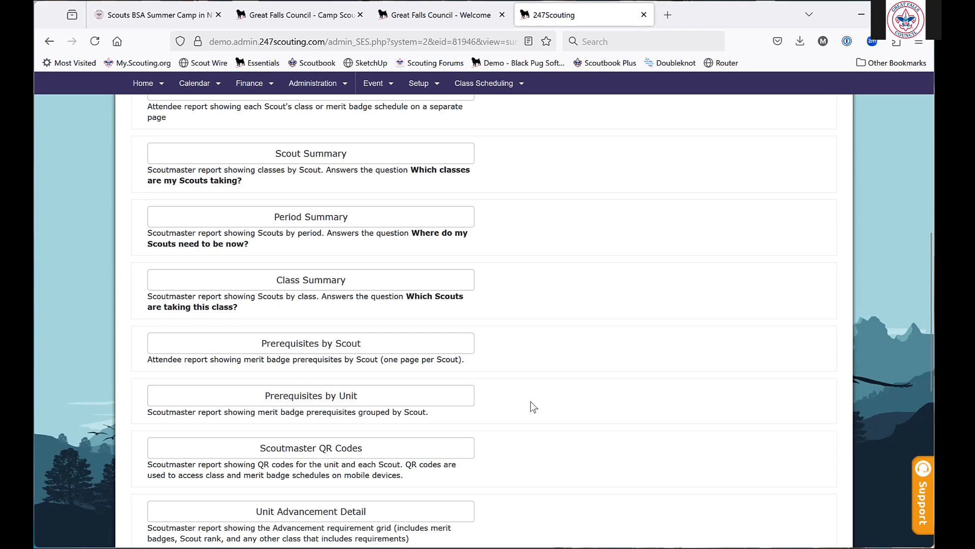
scroll(530, 401, "down", 5)
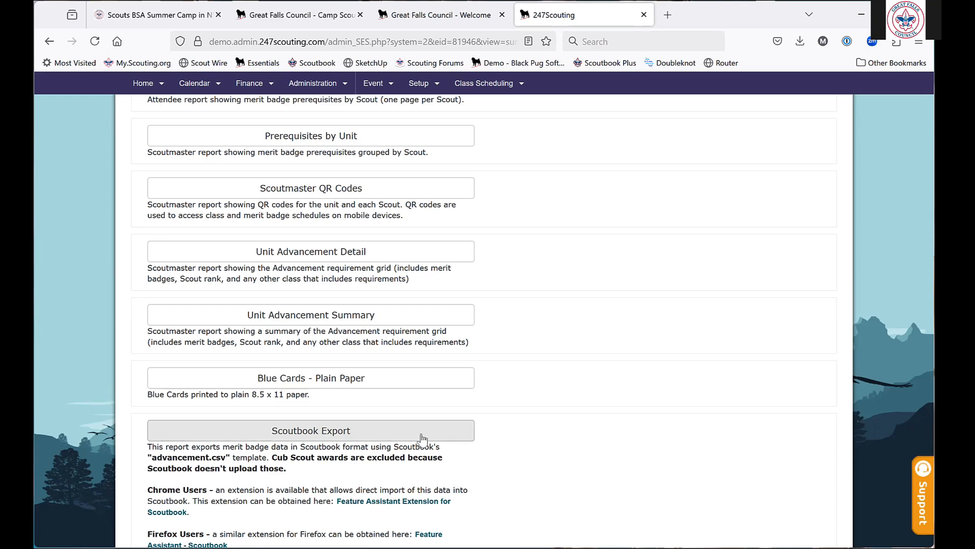
scroll(422, 438, "down", 2)
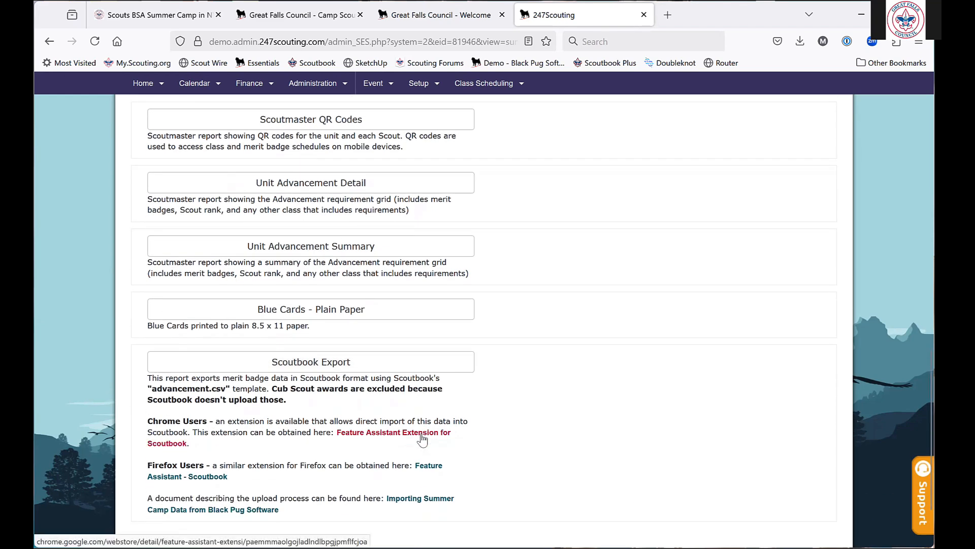
scroll(422, 439, "down", 1)
scroll(422, 440, "down", 1)
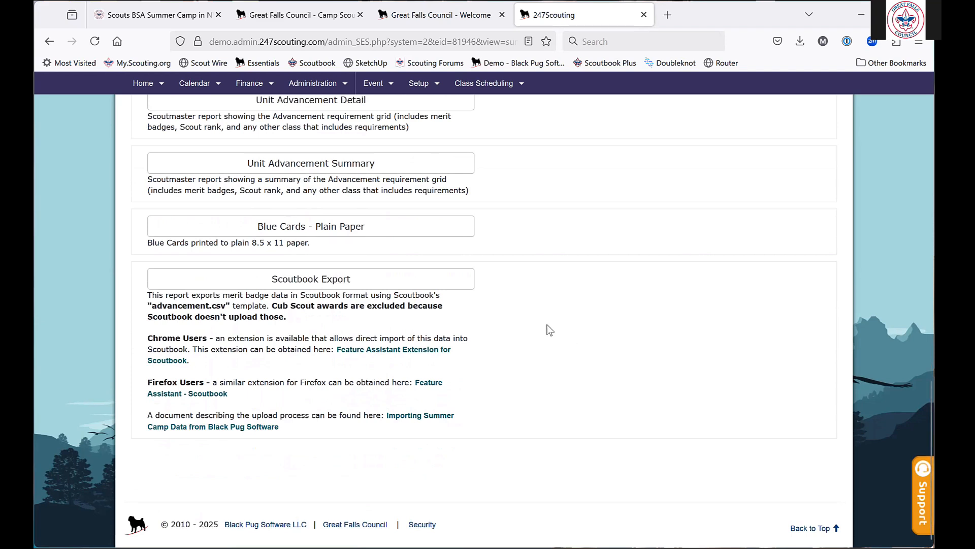
scroll(549, 329, "up", 4)
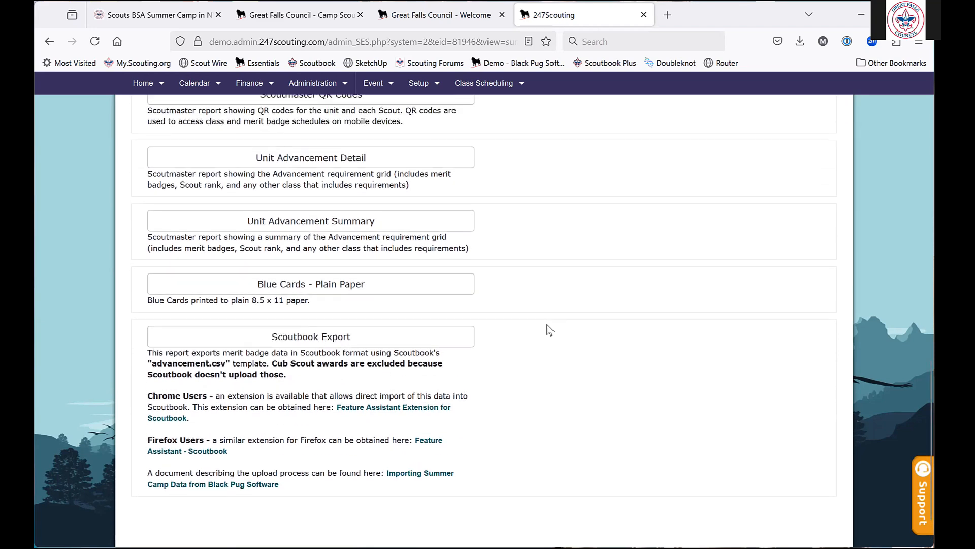
scroll(549, 329, "up", 5)
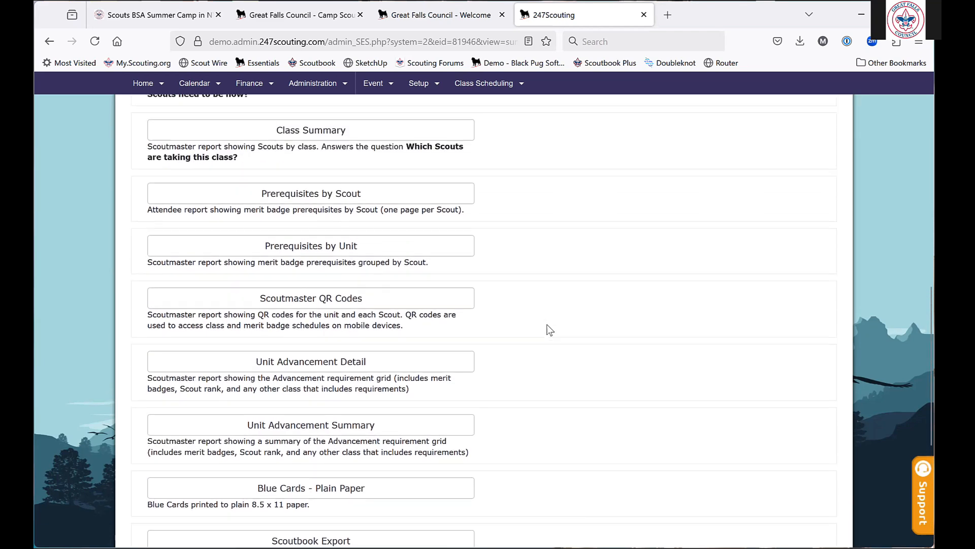
scroll(548, 330, "up", 3)
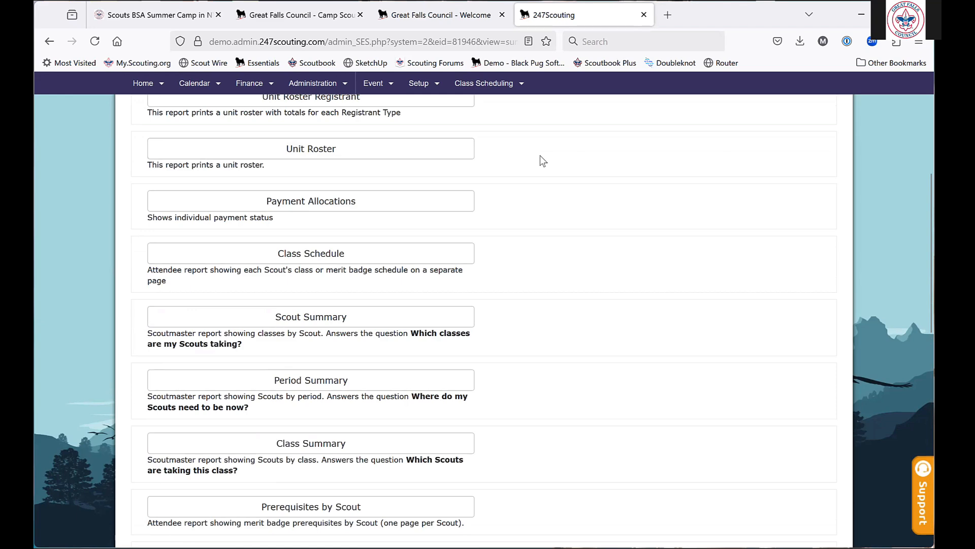
scroll(541, 156, "up", 5)
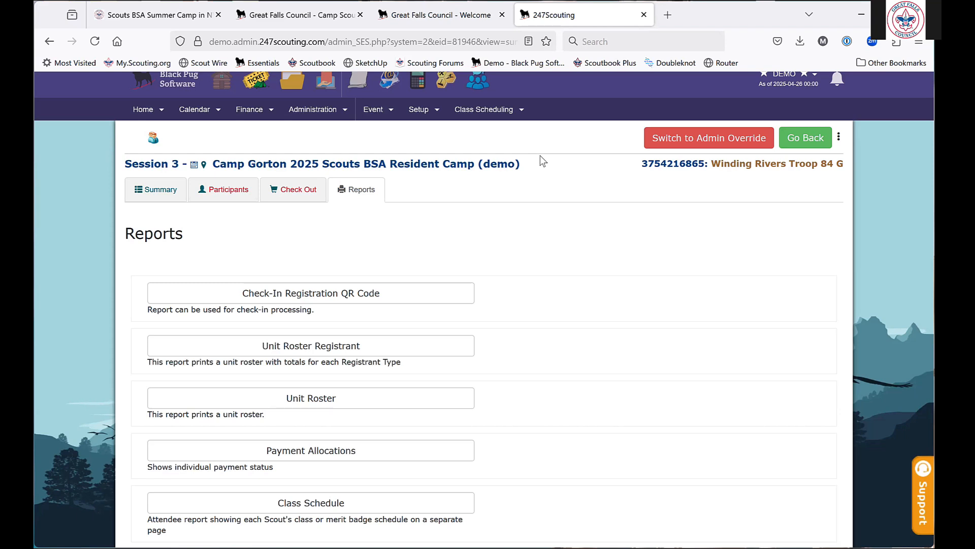
Return briefly to the participants list and open the registration's cost and transaction summary.
left_click(230, 191)
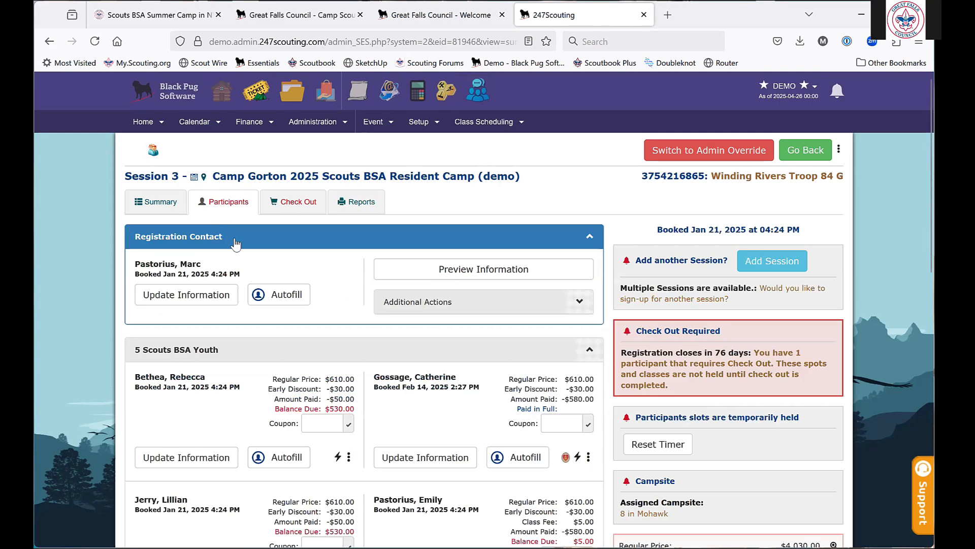
scroll(287, 419, "down", 2)
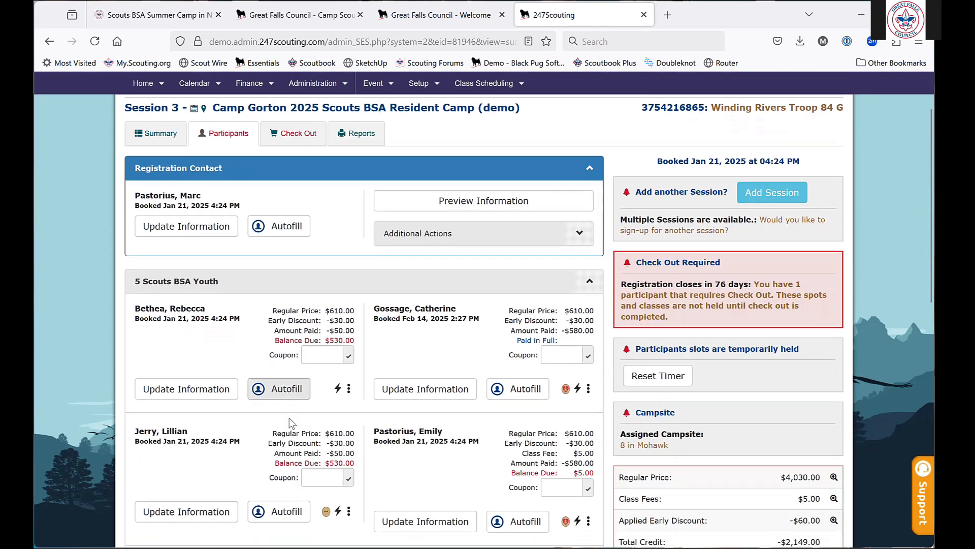
left_click(163, 134)
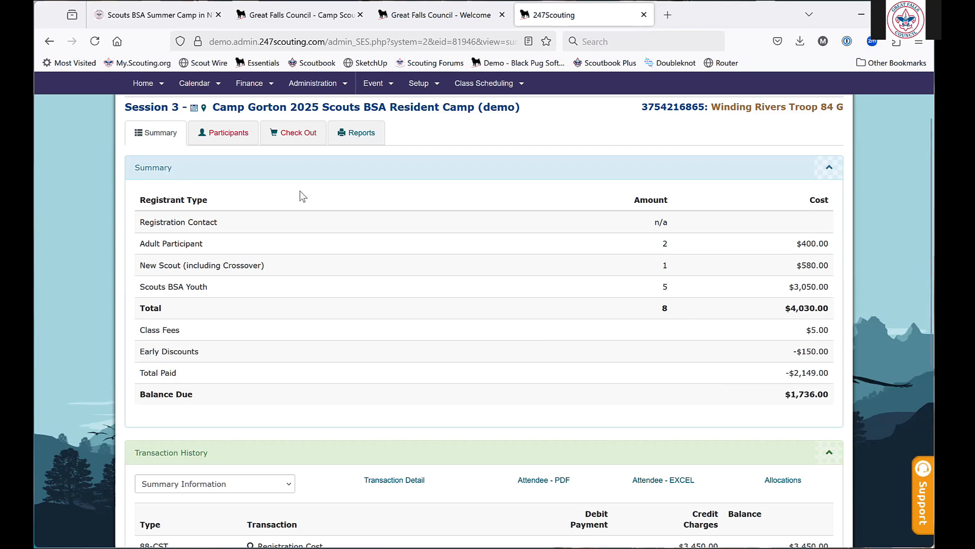
Return to the registration's participants list and review the Scouts BSA Youth entries.
left_click(226, 133)
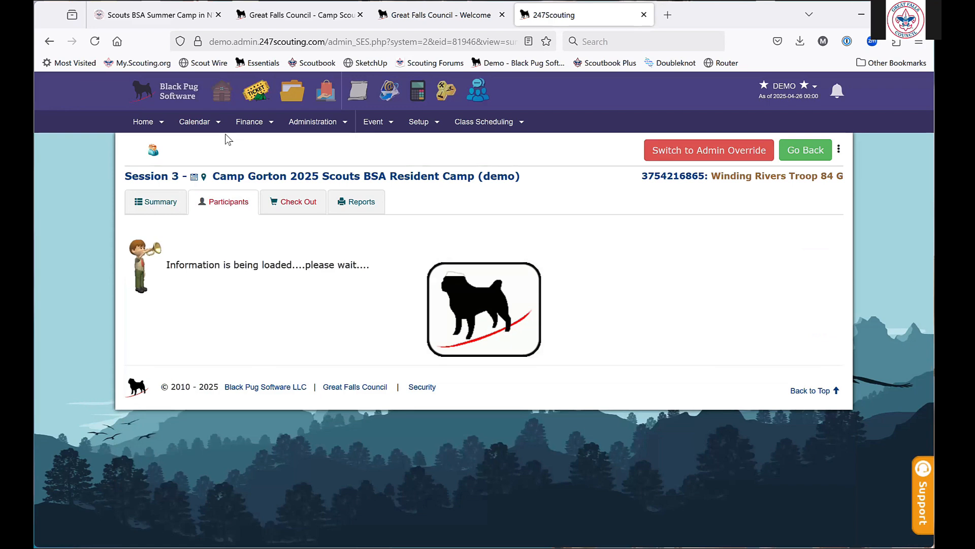
scroll(365, 378, "down", 2)
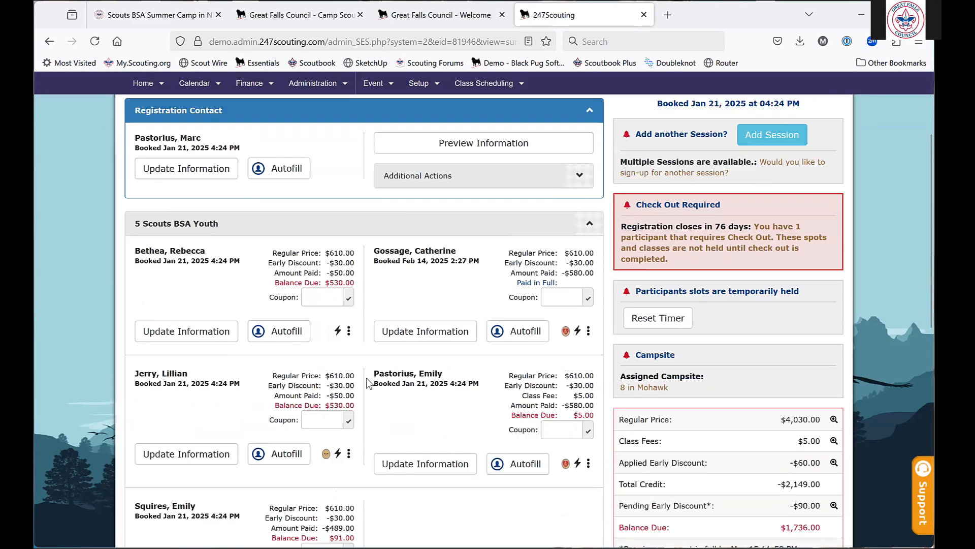
scroll(367, 382, "down", 1)
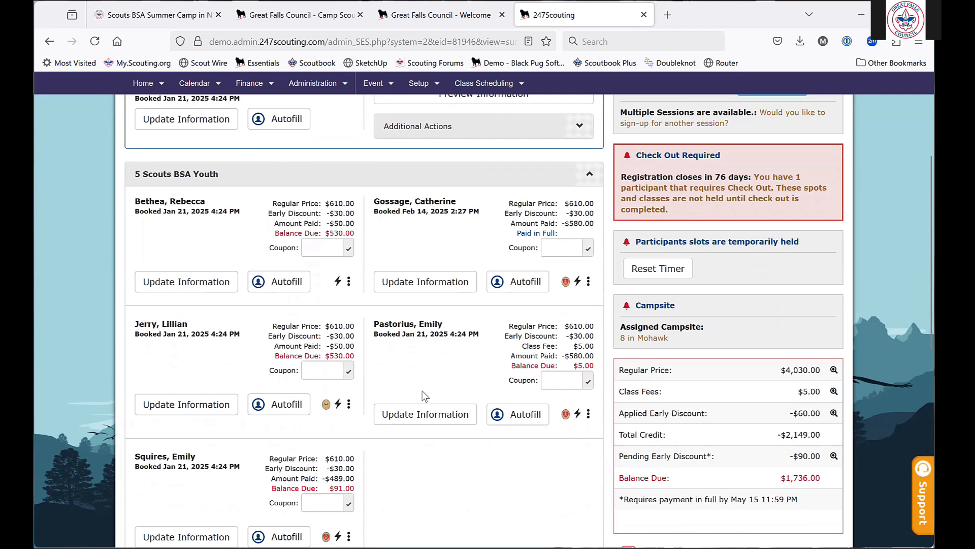
scroll(426, 395, "down", 1)
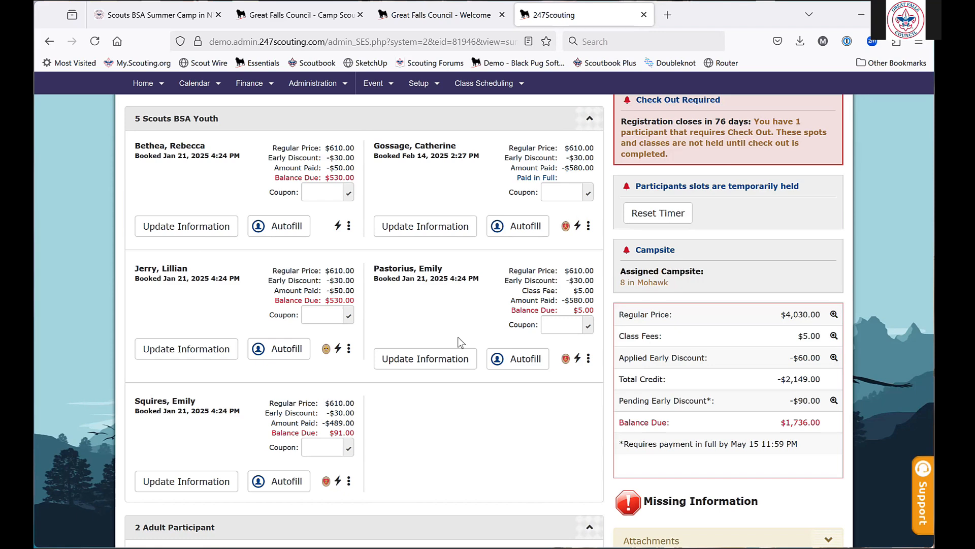
Open the information of the Scout with the $5.00 class fee and remove the Period 5 Astronomy class from the schedule.
left_click(428, 364)
scroll(428, 364, "down", 8)
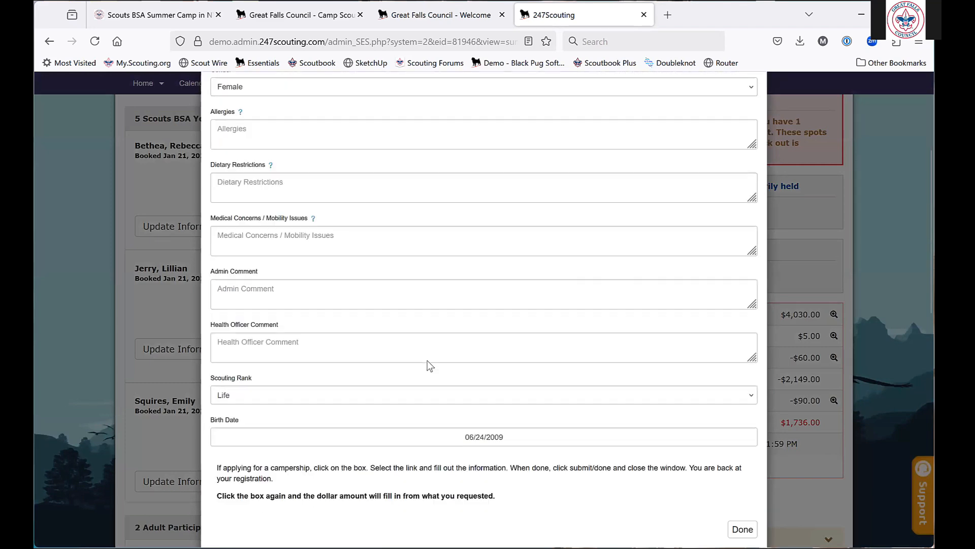
scroll(427, 362, "down", 6)
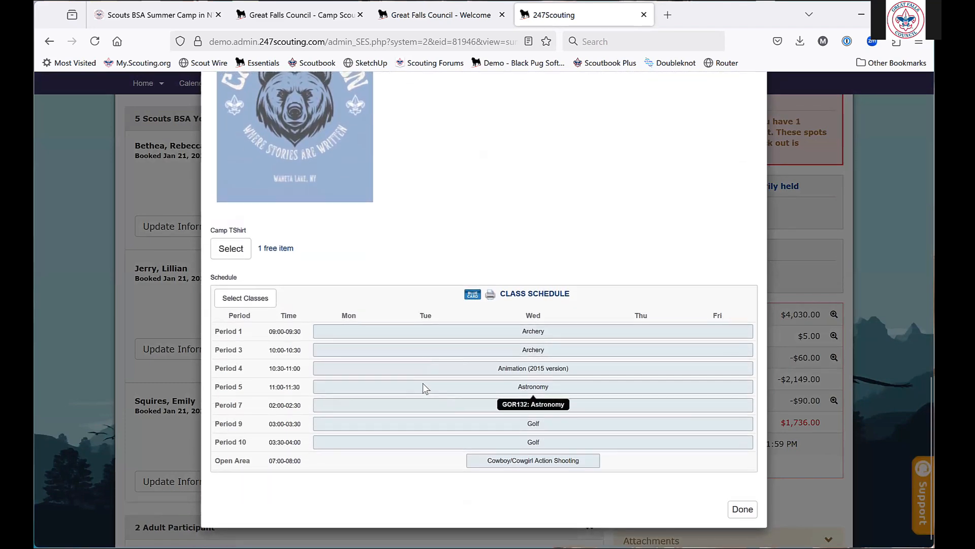
left_click(232, 301)
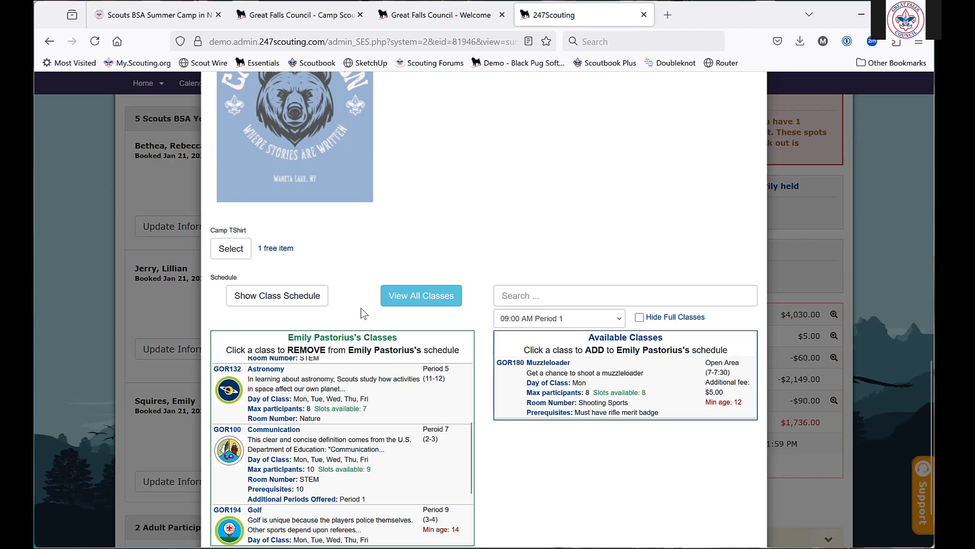
left_click(339, 391)
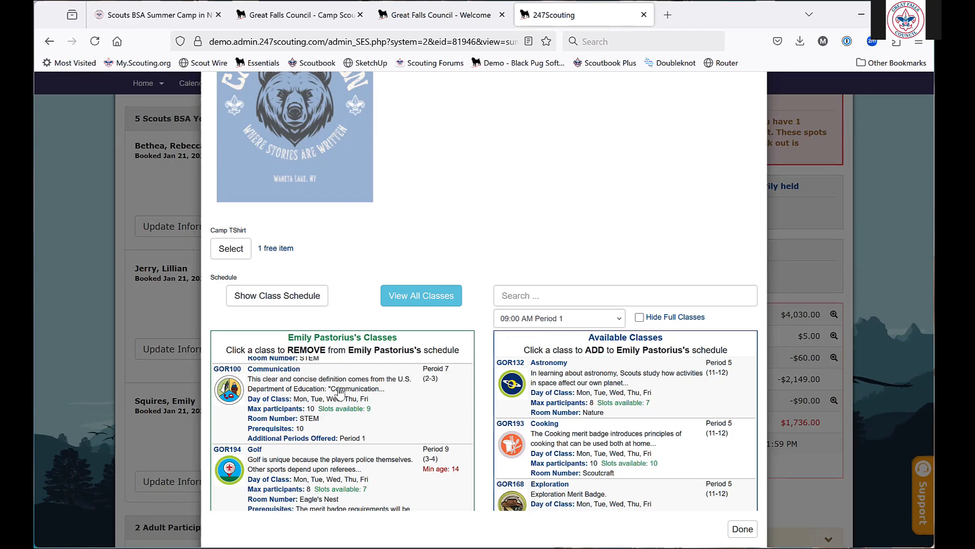
Switch to the Great Falls Council website and open the volunteers' Unit Support webinars page to view the past webinars.
left_click(161, 16)
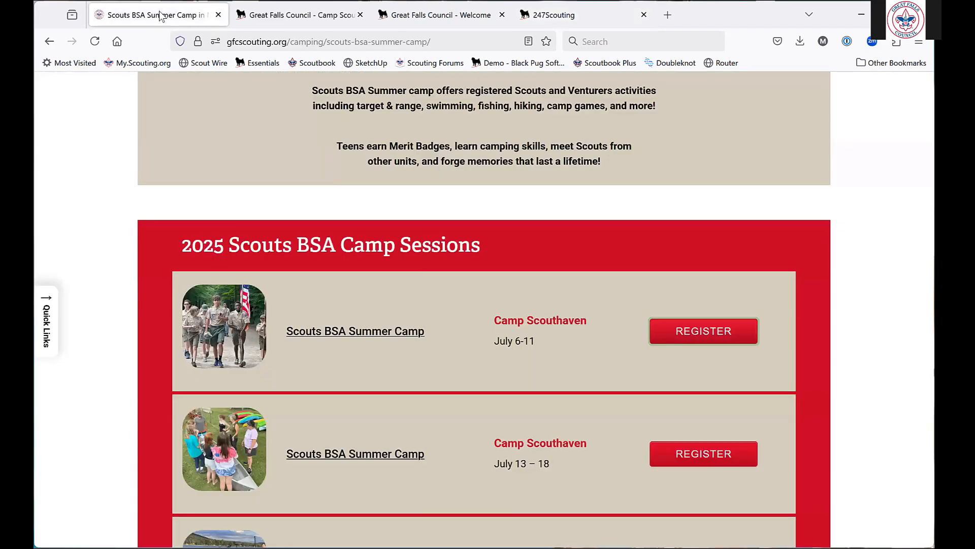
scroll(501, 216, "up", 5)
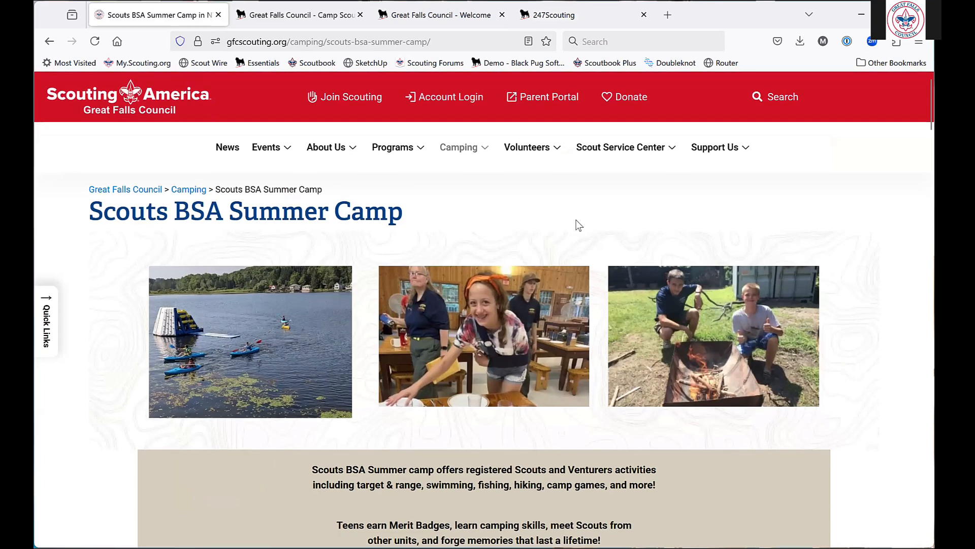
mouse_move(540, 148)
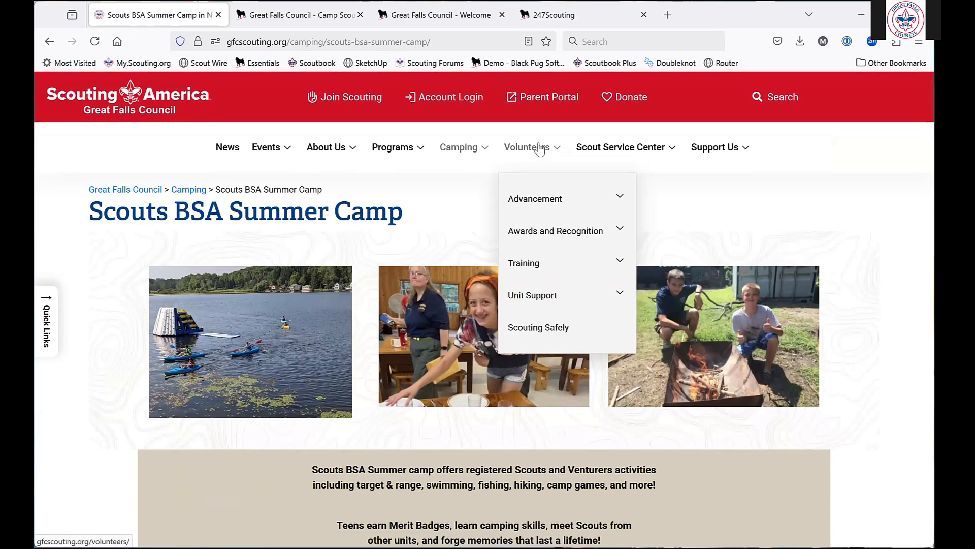
mouse_move(542, 305)
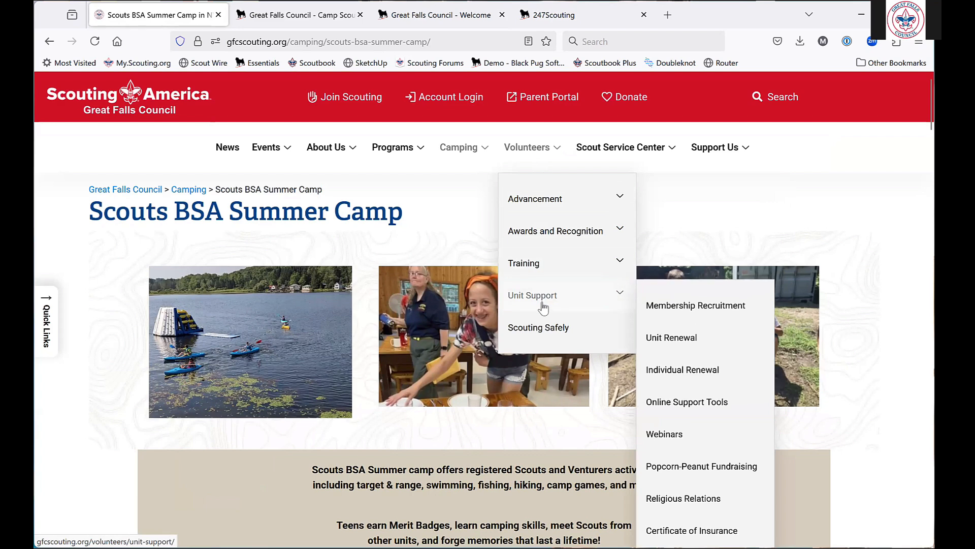
left_click(659, 442)
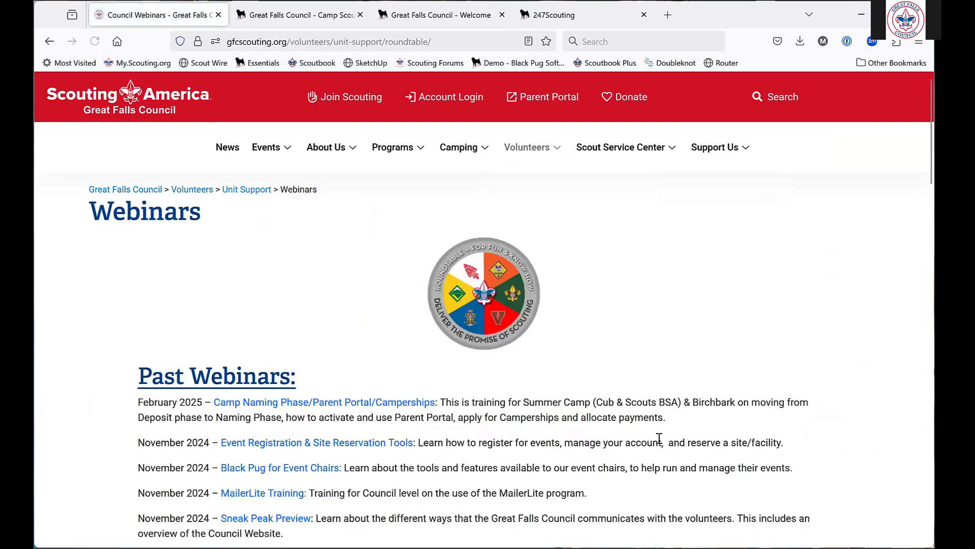
scroll(660, 439, "down", 2)
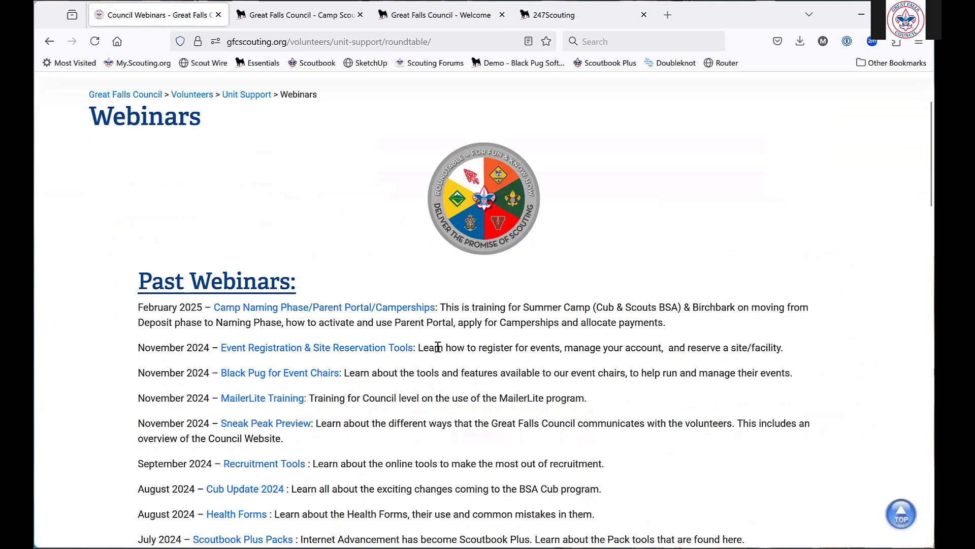